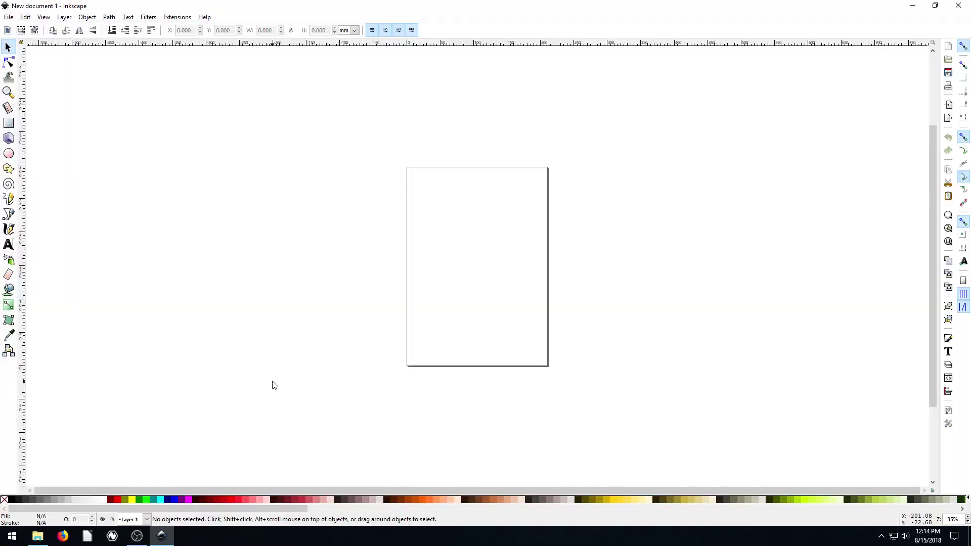
# Zoom and scroll until the blank page fits the window at about 70%
pyautogui.press('+')
pyautogui.press('+')
pyautogui.press('+')
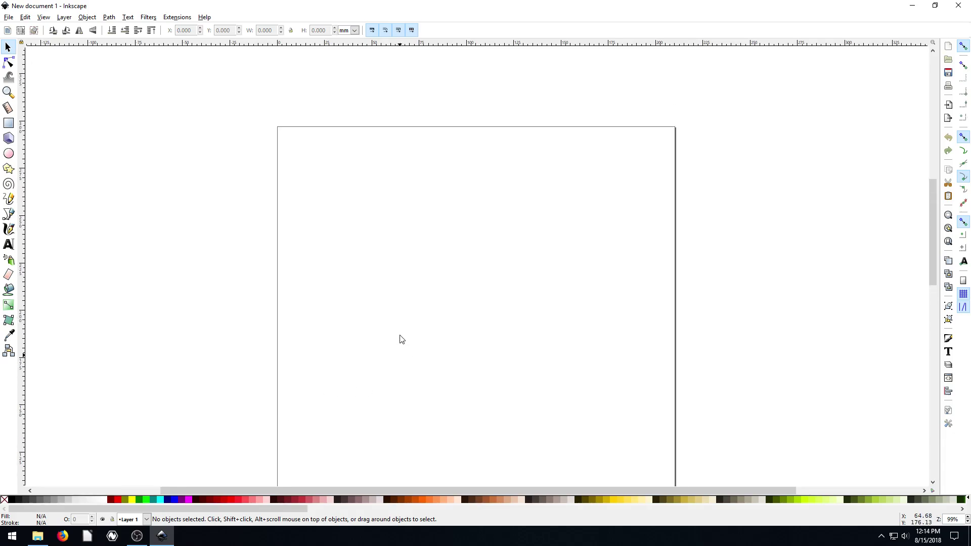
pyautogui.scroll(1, 399, 334)
pyautogui.scroll(-2, 357, 322)
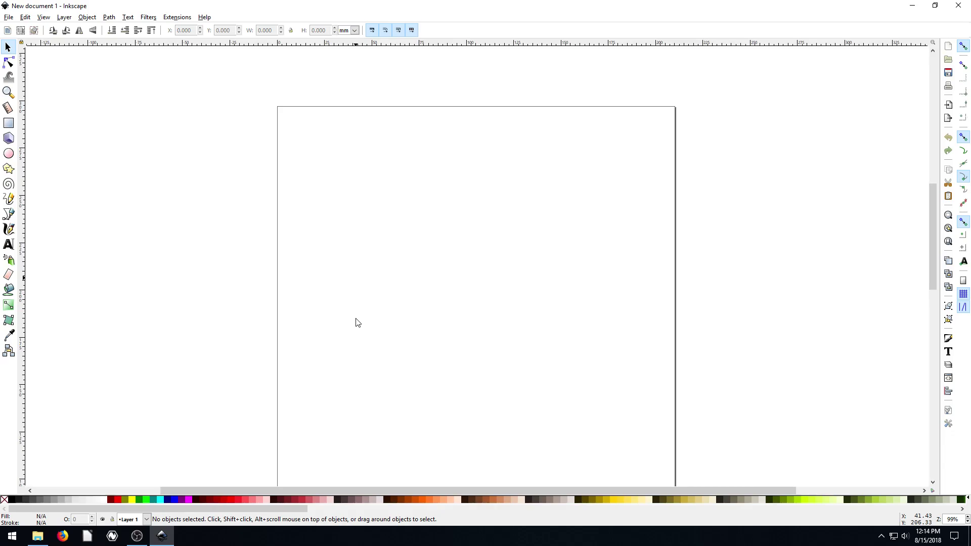
pyautogui.scroll(-3, 462, 310)
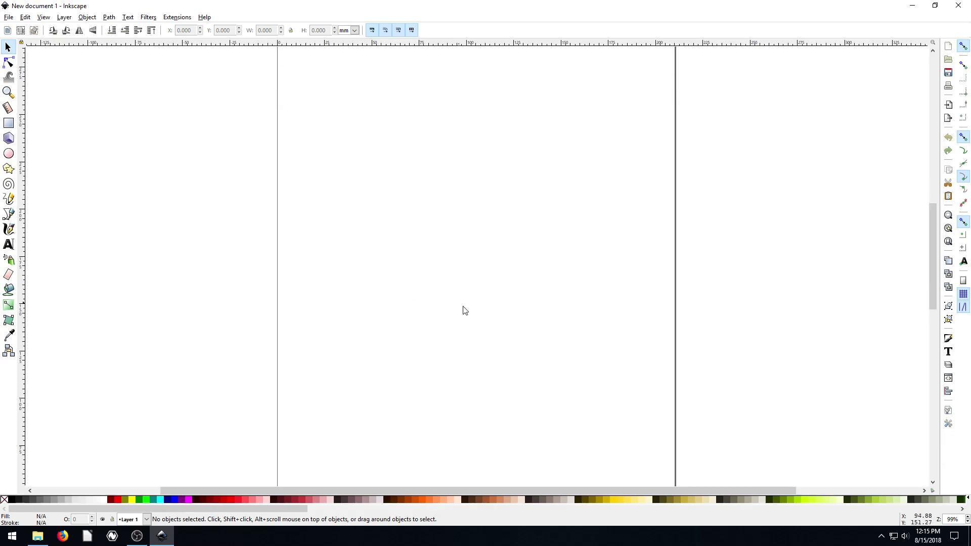
pyautogui.scroll(2, 462, 318)
pyautogui.press('-')
pyautogui.press('-')
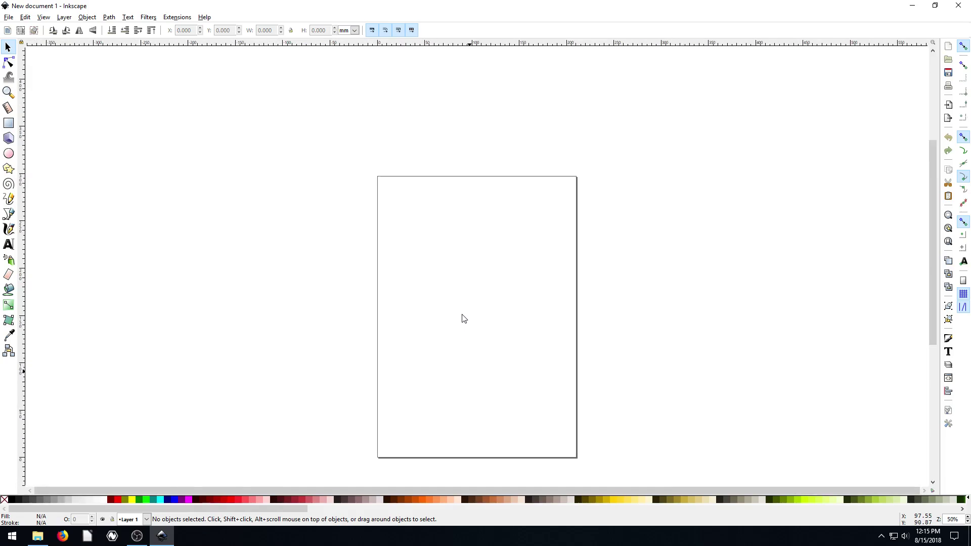
pyautogui.press('+')
pyautogui.scroll(-4, 463, 317)
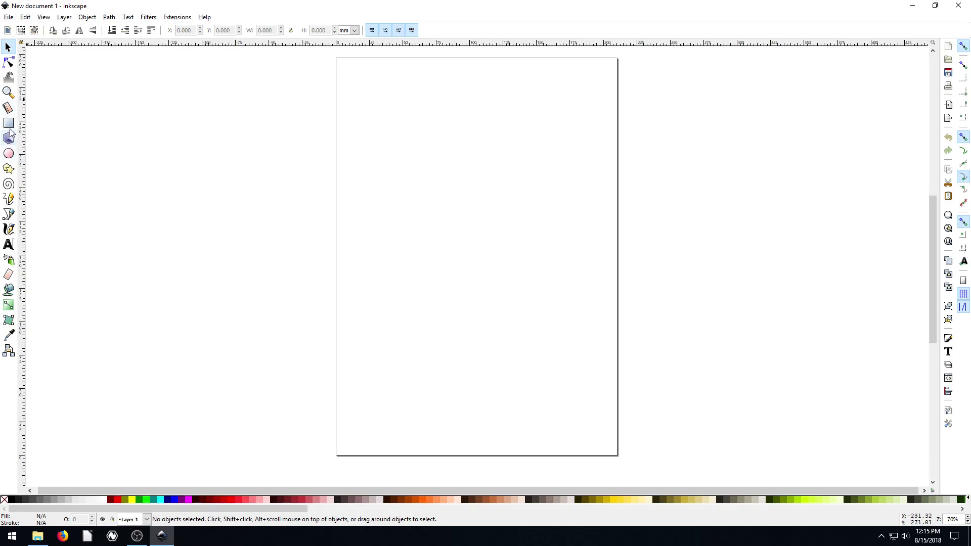
# Draw a black five-pointed star and move it to the page centre
pyautogui.click(8, 169)
pyautogui.moveTo(513, 131); pyautogui.dragTo(570, 194)
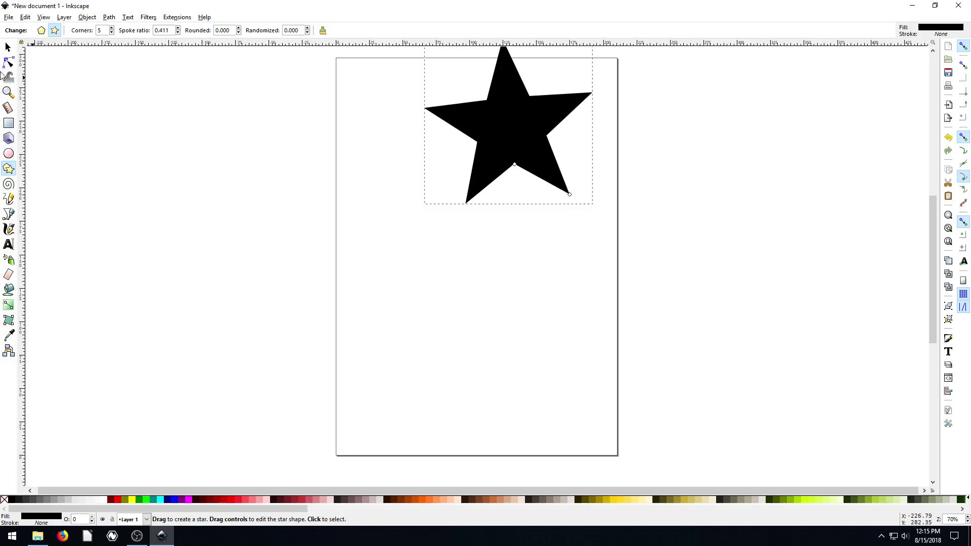
pyautogui.click(8, 47)
pyautogui.moveTo(521, 125); pyautogui.dragTo(483, 234)
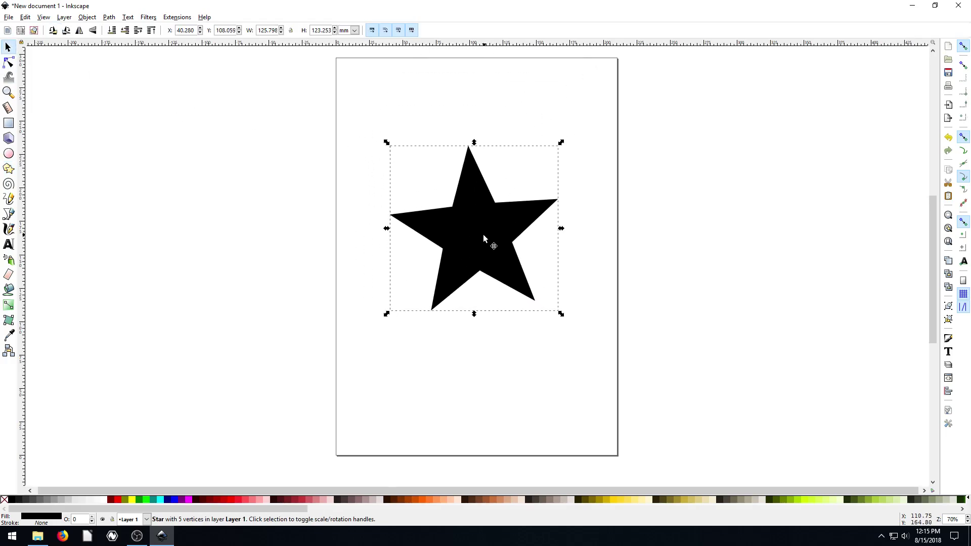
# Open Object > Align and Distribute and nudge the star slightly right and down
pyautogui.click(85, 20)
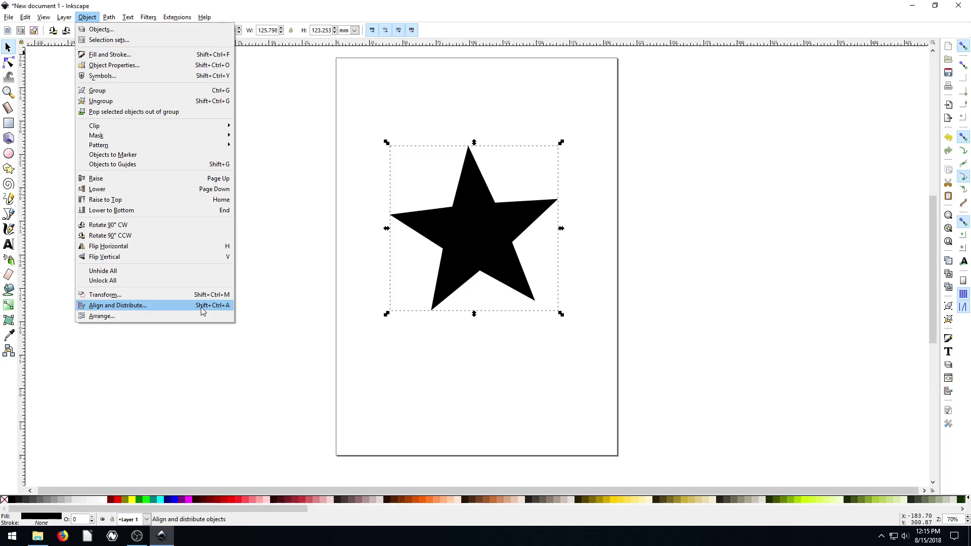
pyautogui.click(162, 307)
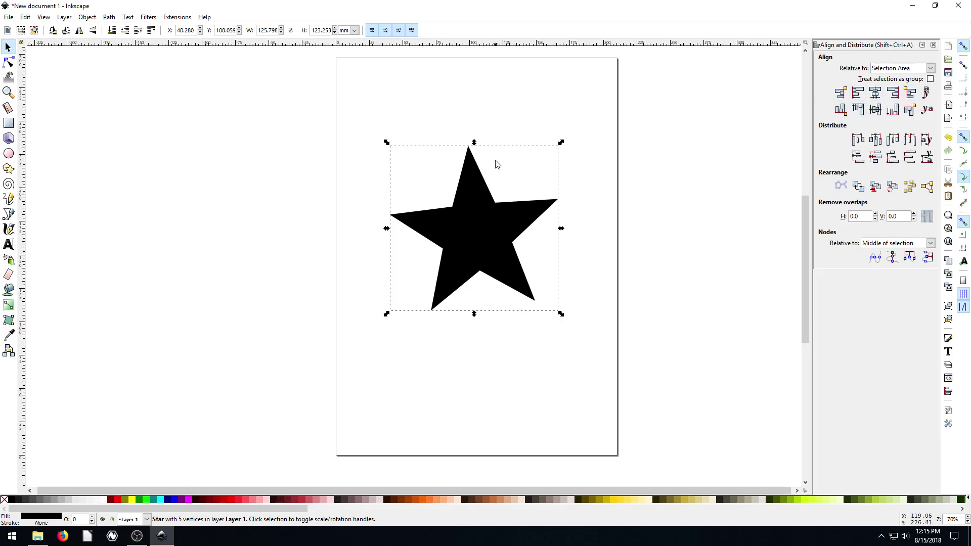
pyautogui.moveTo(469, 230); pyautogui.dragTo(476, 242)
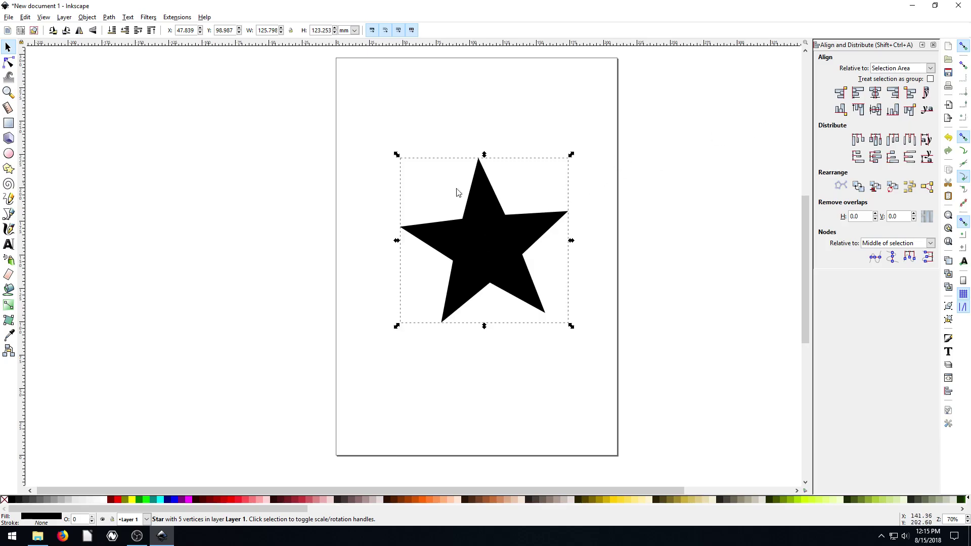
# Draw a red-filled rectangle and stretch it much wider around the star
pyautogui.click(8, 123)
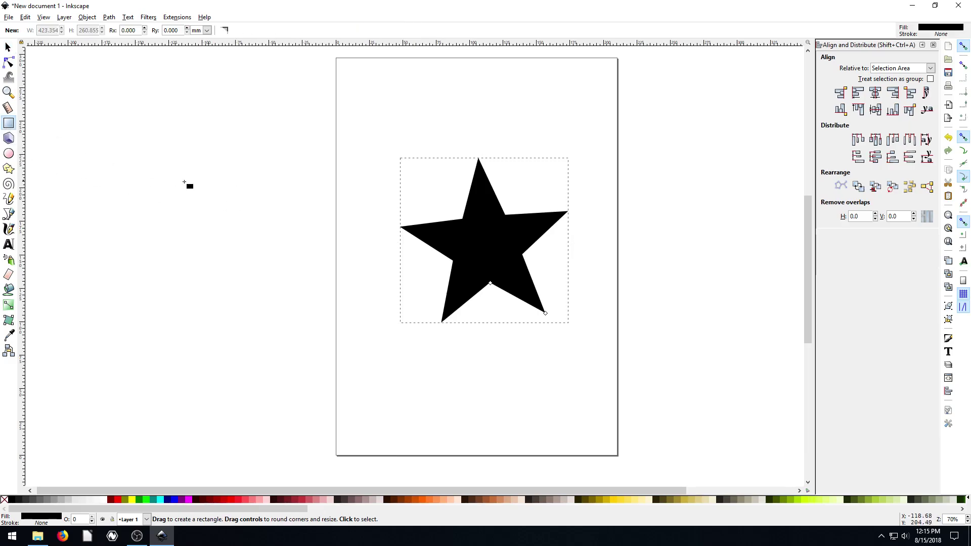
pyautogui.moveTo(188, 159); pyautogui.dragTo(358, 345)
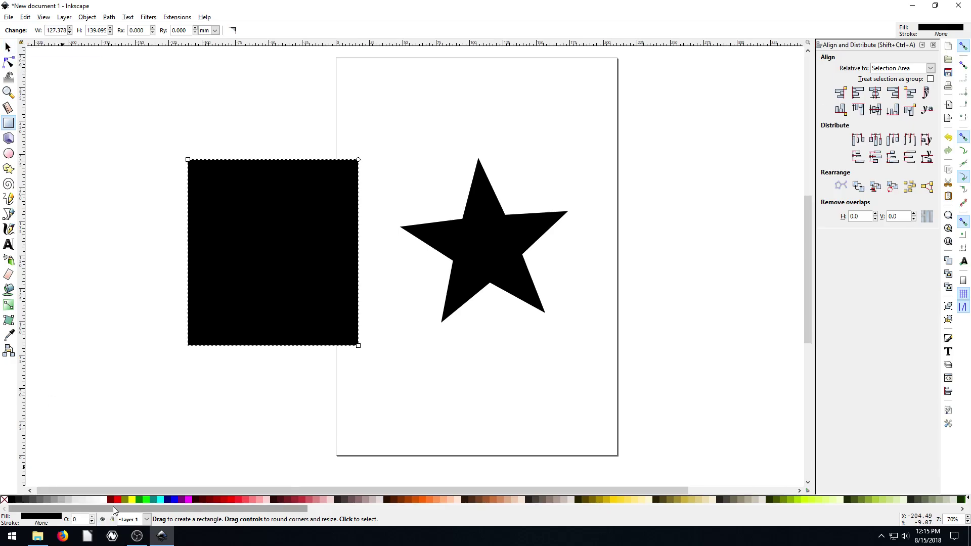
pyautogui.click(117, 500)
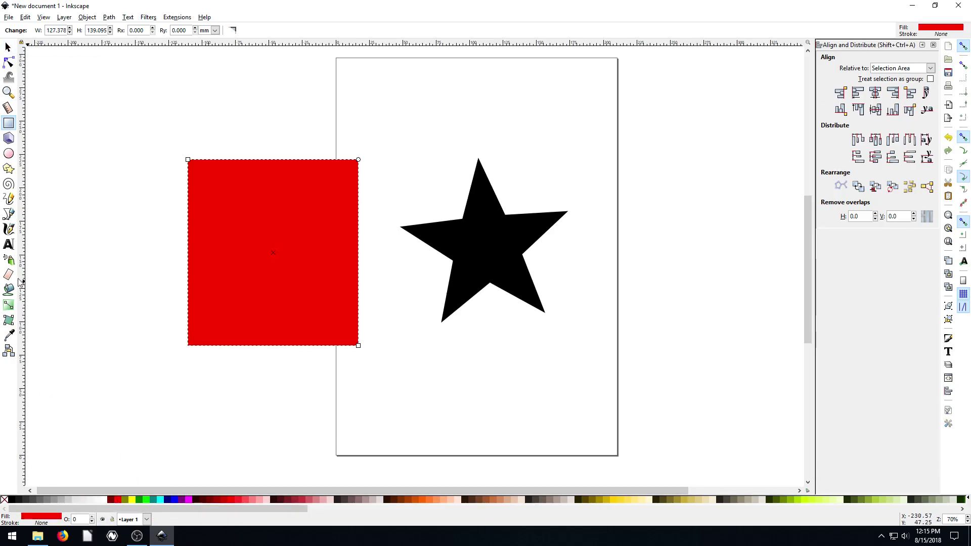
pyautogui.click(8, 47)
pyautogui.moveTo(274, 245); pyautogui.dragTo(321, 232)
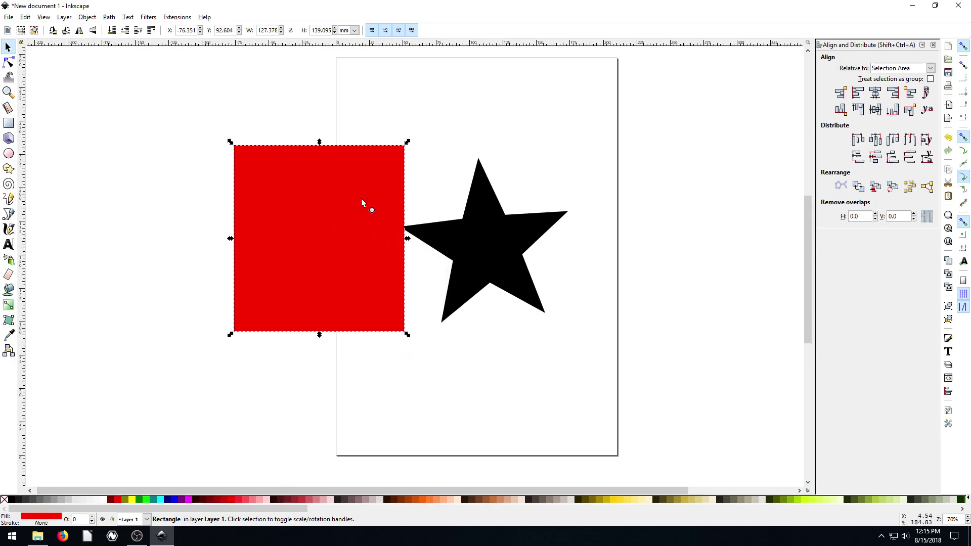
pyautogui.moveTo(407, 142); pyautogui.dragTo(702, 109)
pyautogui.moveTo(479, 173); pyautogui.dragTo(468, 264)
# Lower the rectangle behind the star, shift the star left, and deselect
pyautogui.click(112, 30)
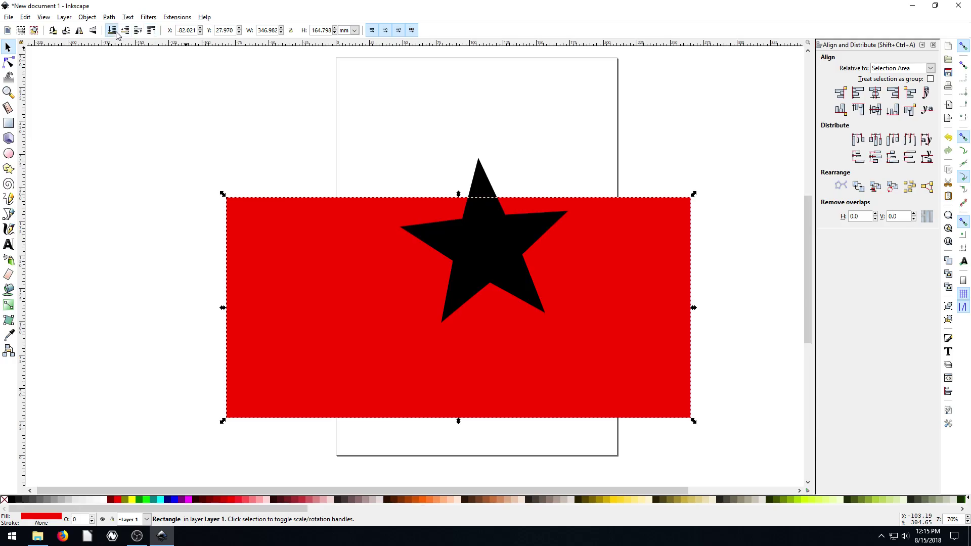
pyautogui.moveTo(312, 299); pyautogui.dragTo(341, 235)
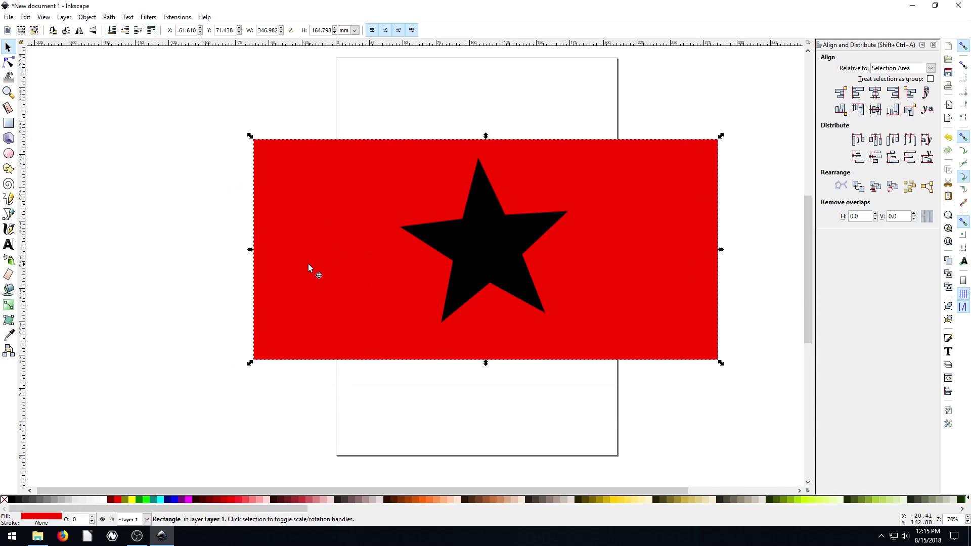
pyautogui.click(436, 243)
pyautogui.hotkey('shift', 'Left')
pyautogui.hotkey('shift', 'Left')
pyautogui.hotkey('shift', 'Left')
pyautogui.hotkey('shift', 'Left')
pyautogui.hotkey('shift', 'Left')
pyautogui.hotkey('shift', 'Left')
pyautogui.hotkey('shift', 'Left')
pyautogui.hotkey('shift', 'Left')
pyautogui.hotkey('shift', 'Left')
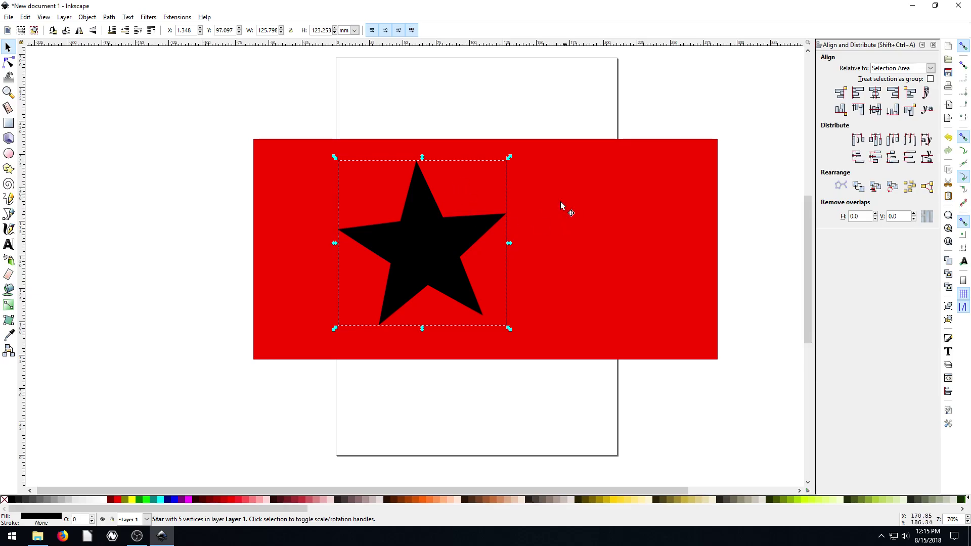
pyautogui.click(105, 232)
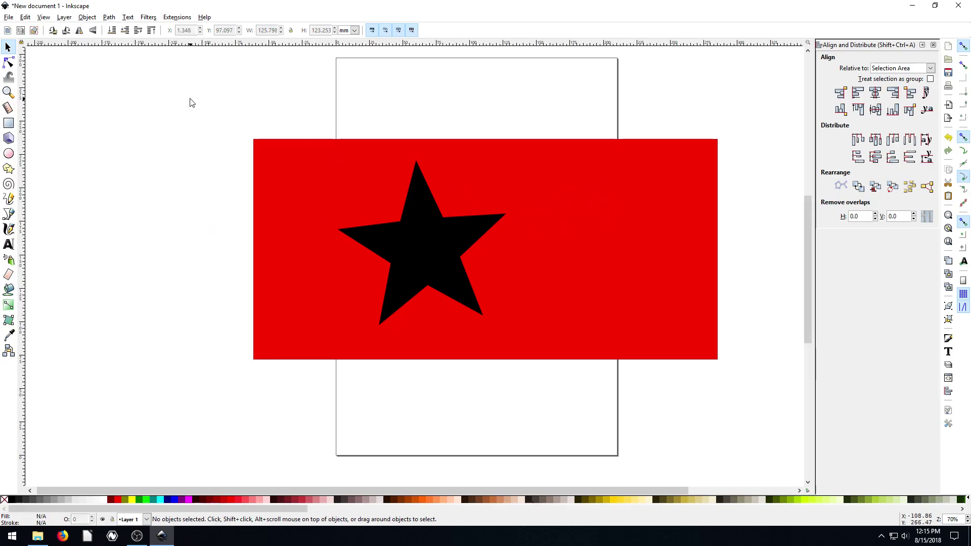
# Select both objects and try centre, left, right and top alignment of the star
pyautogui.moveTo(189, 98); pyautogui.dragTo(734, 424)
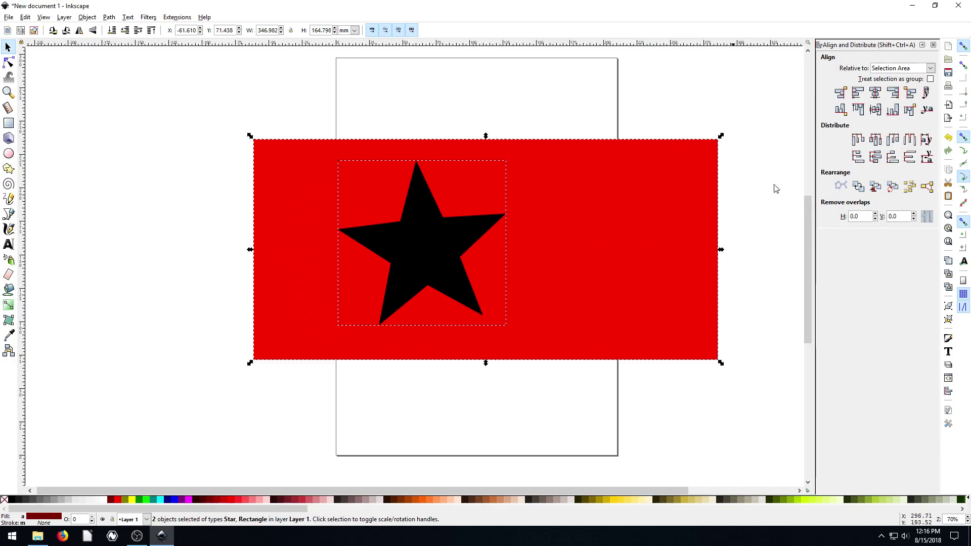
pyautogui.click(877, 96)
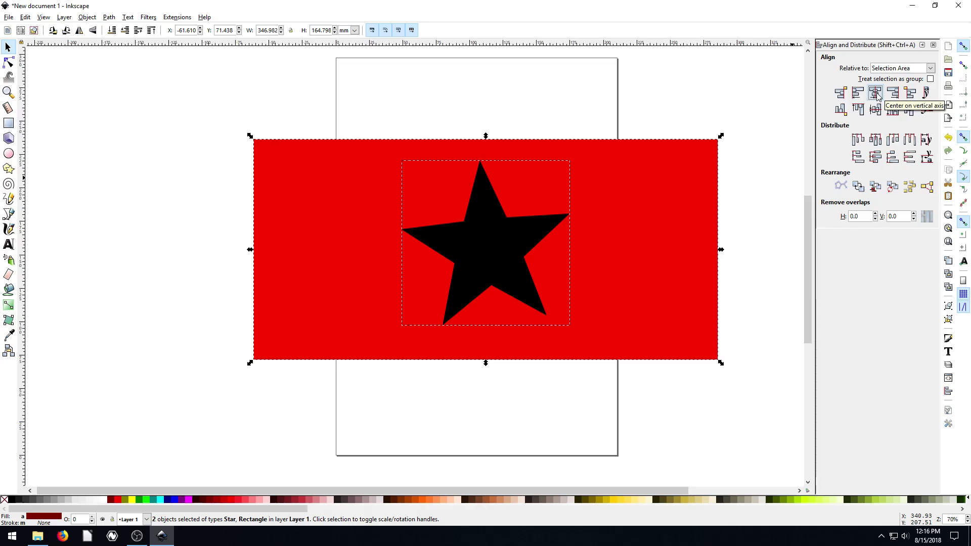
pyautogui.click(875, 110)
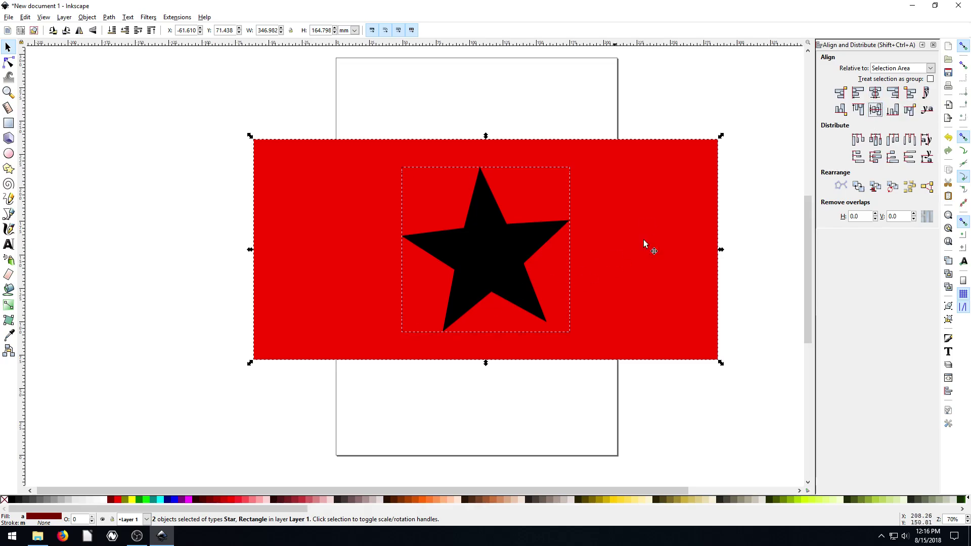
pyautogui.click(858, 93)
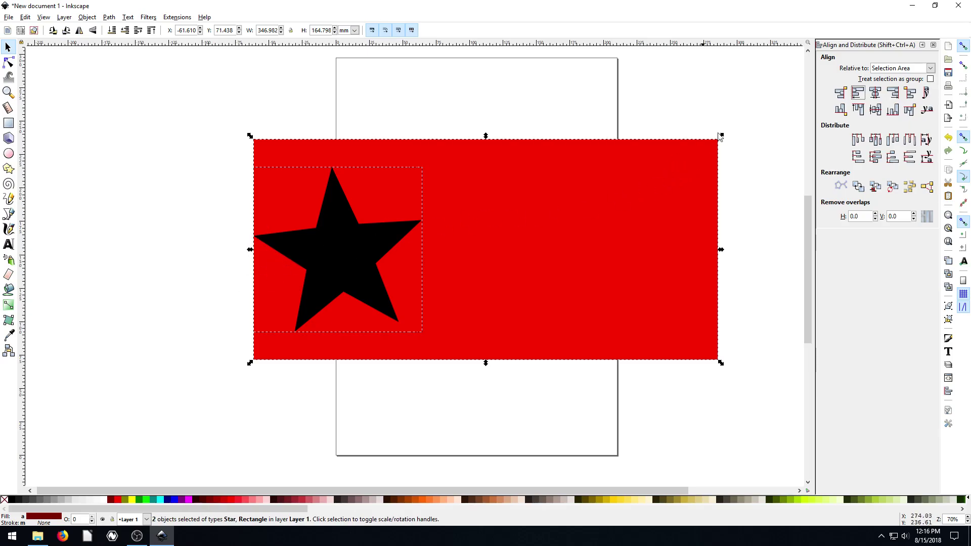
pyautogui.click(892, 92)
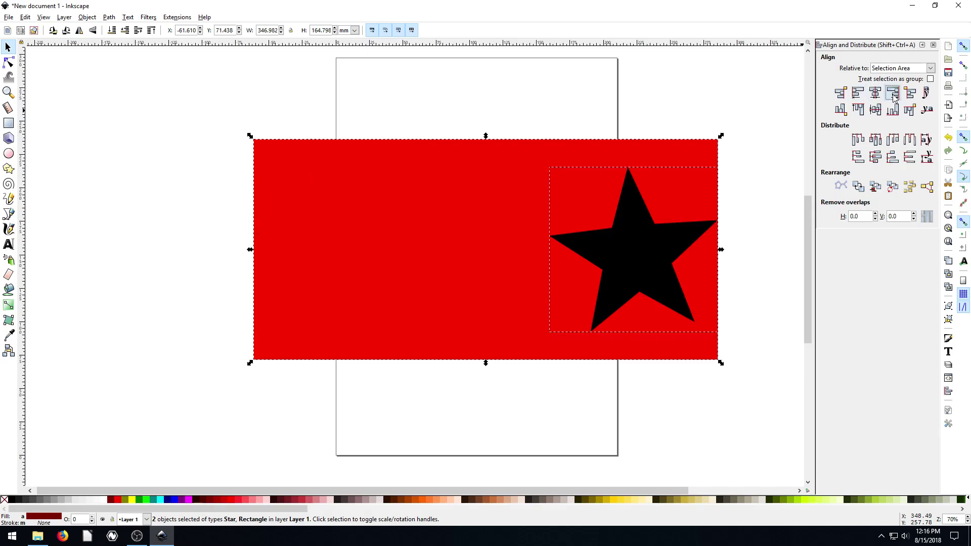
pyautogui.click(859, 110)
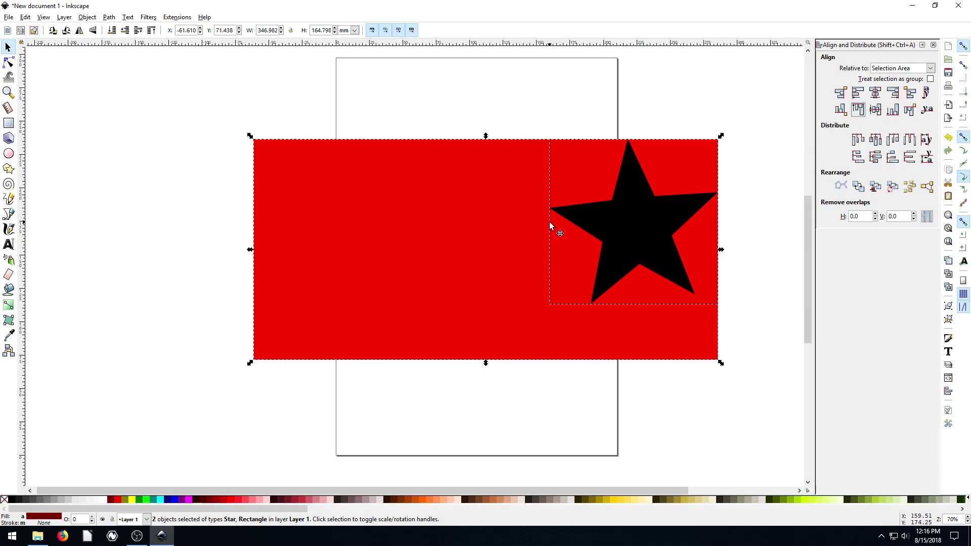
# Centre the star horizontally and vertically on the rectangle, then select only the rectangle
pyautogui.click(875, 93)
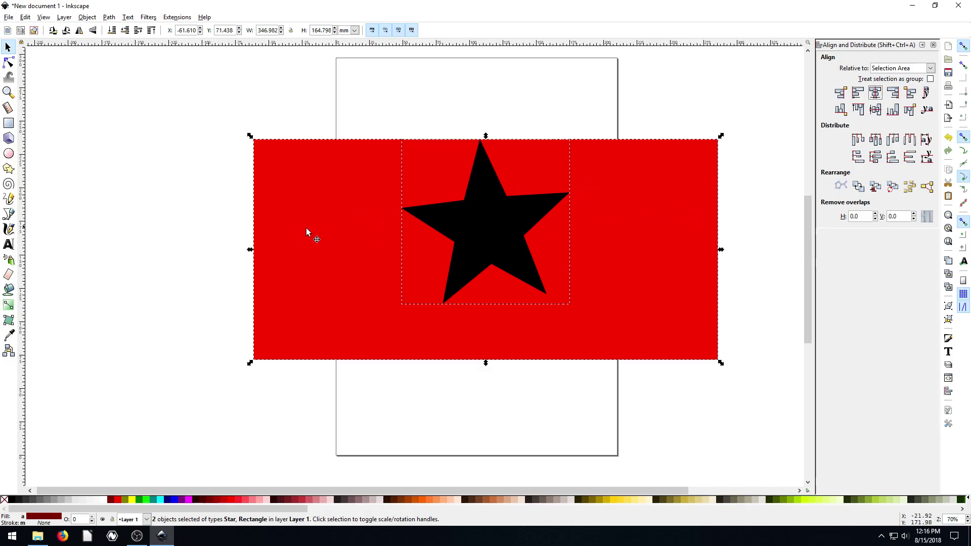
pyautogui.click(876, 112)
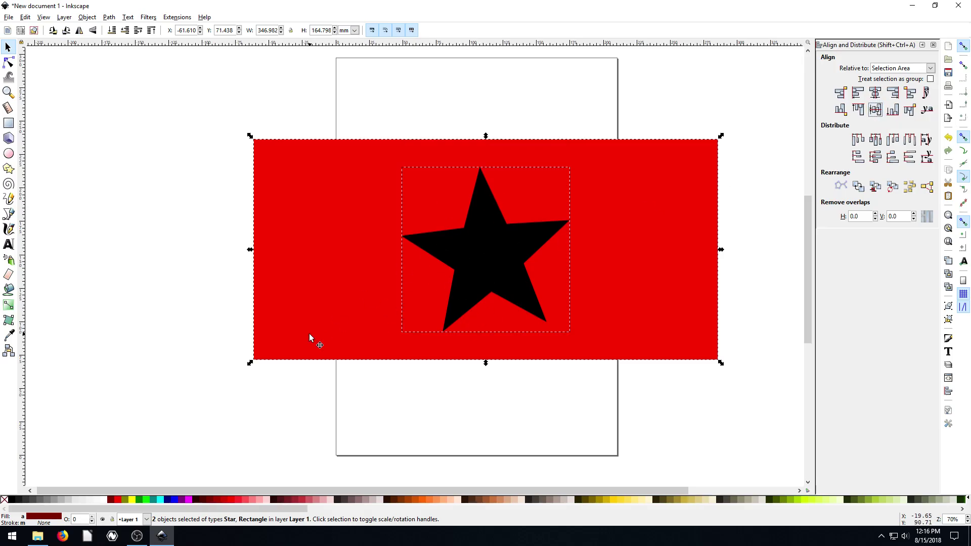
pyautogui.click(169, 312)
pyautogui.click(349, 275)
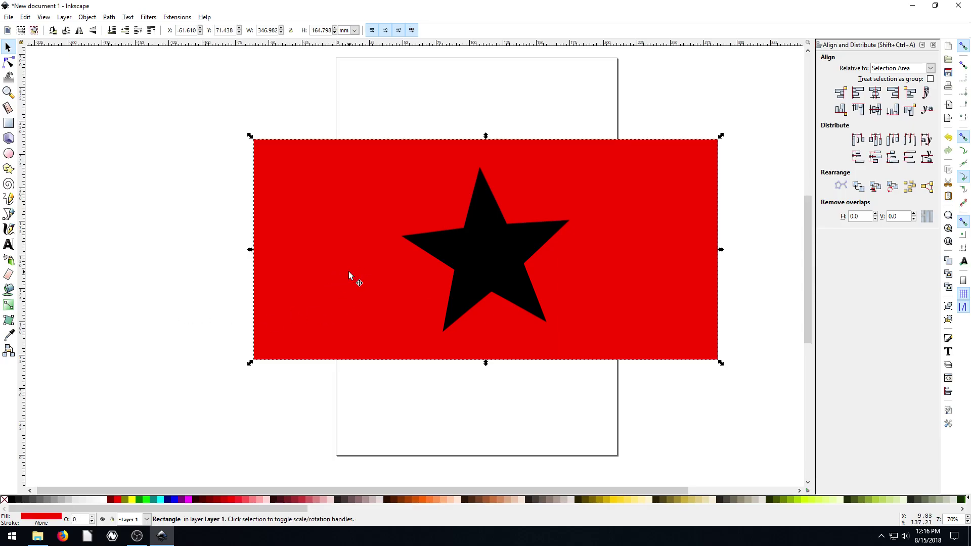
# Delete the rectangle, set Relative to Page, and centre the star on both page axes
pyautogui.press('Delete')
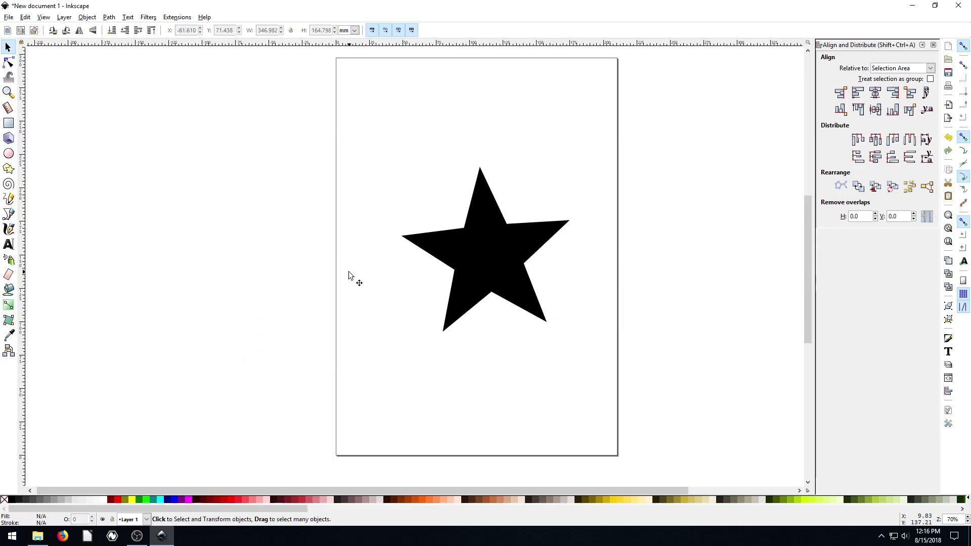
pyautogui.moveTo(478, 249); pyautogui.dragTo(421, 192)
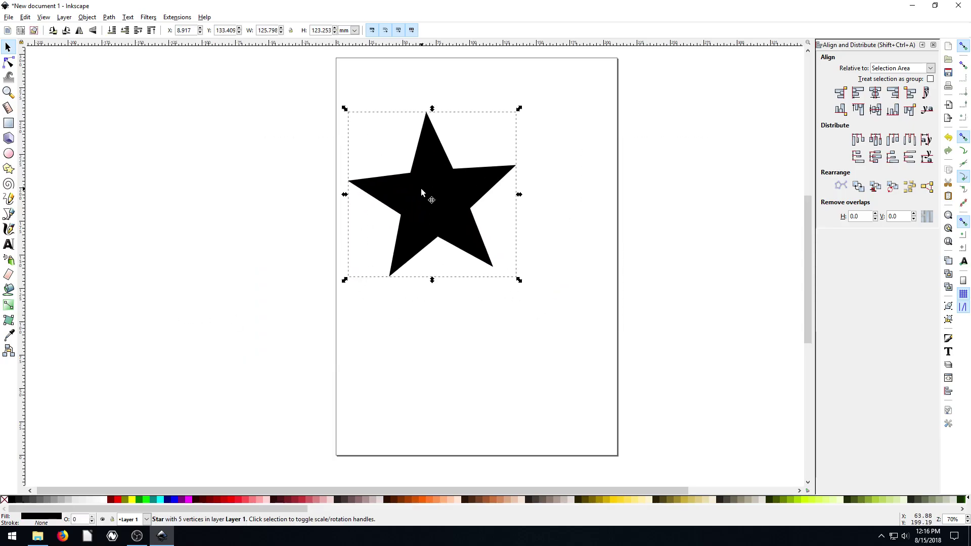
pyautogui.click(885, 69)
pyautogui.click(882, 127)
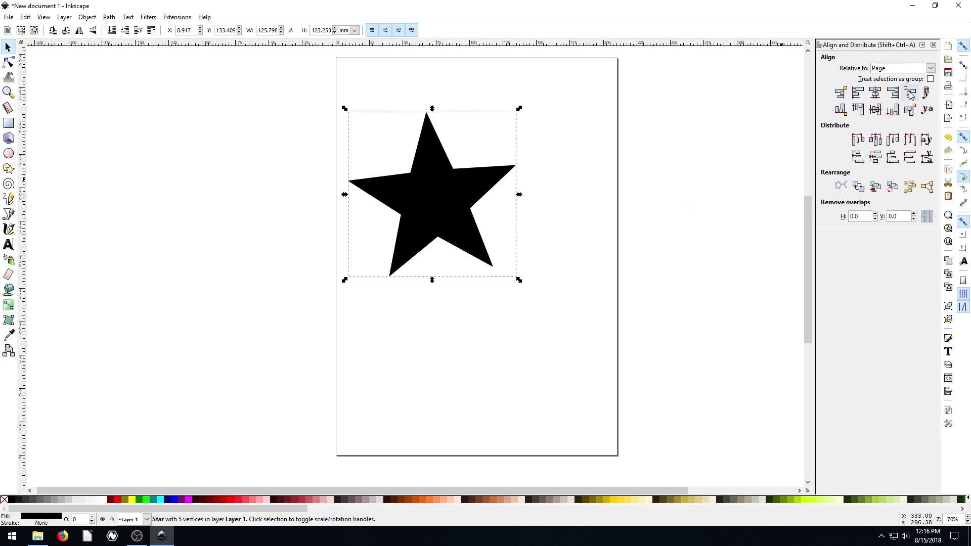
pyautogui.click(875, 94)
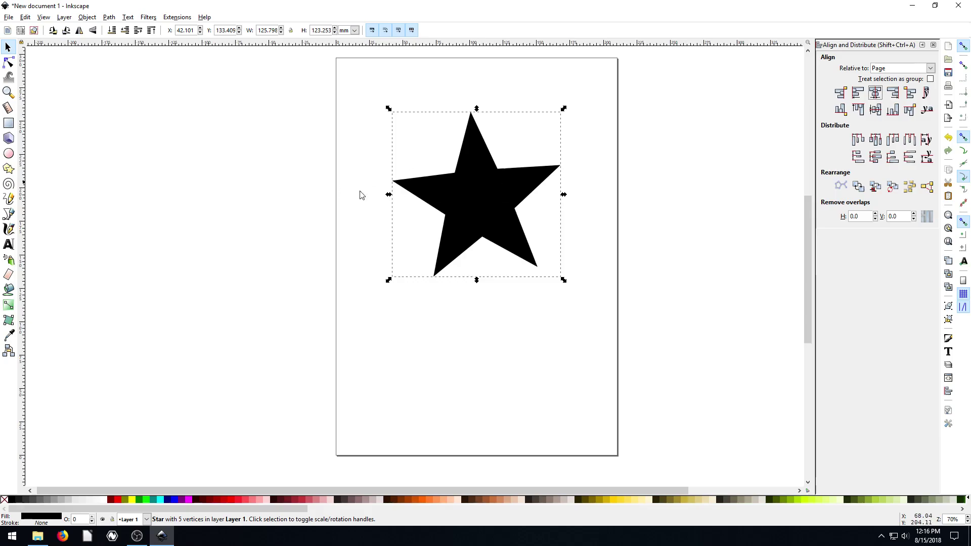
pyautogui.click(875, 110)
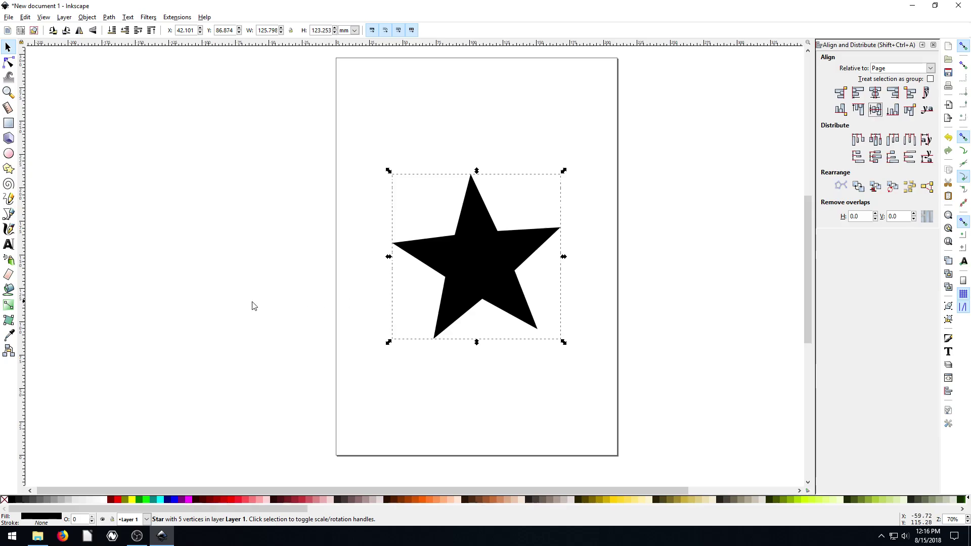
pyautogui.click(180, 327)
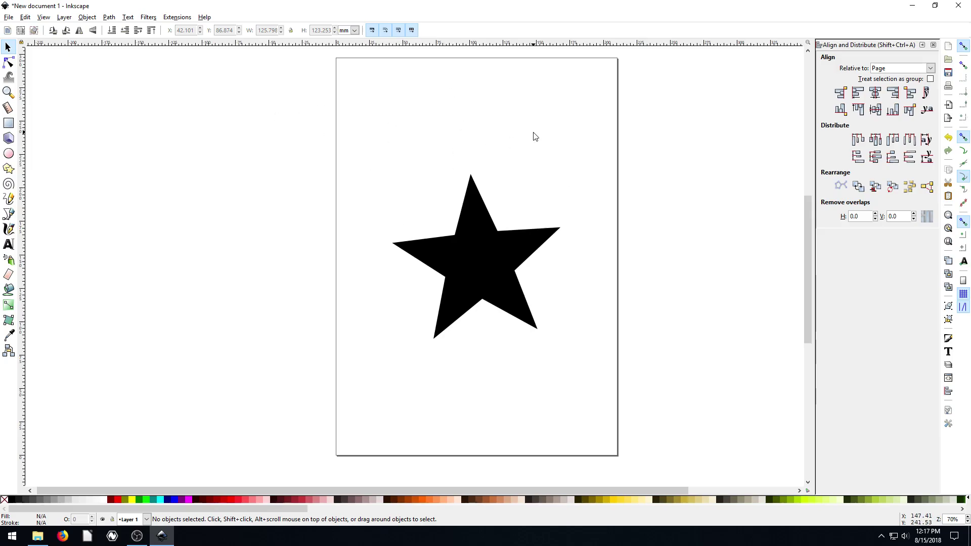
pyautogui.click(502, 278)
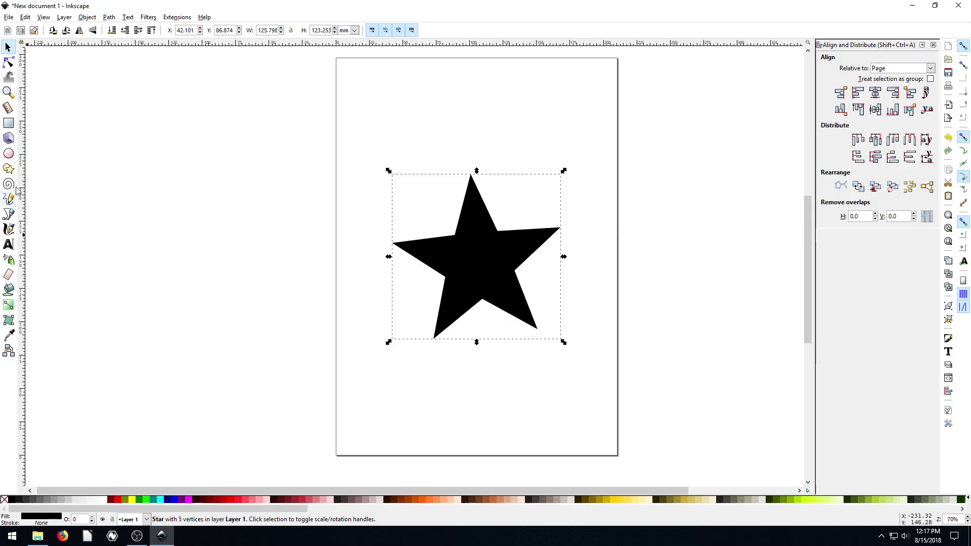
# Draw a large red ellipse over the star, lower it behind the star, and open the Relative to choices
pyautogui.click(8, 154)
pyautogui.moveTo(215, 122); pyautogui.dragTo(646, 416)
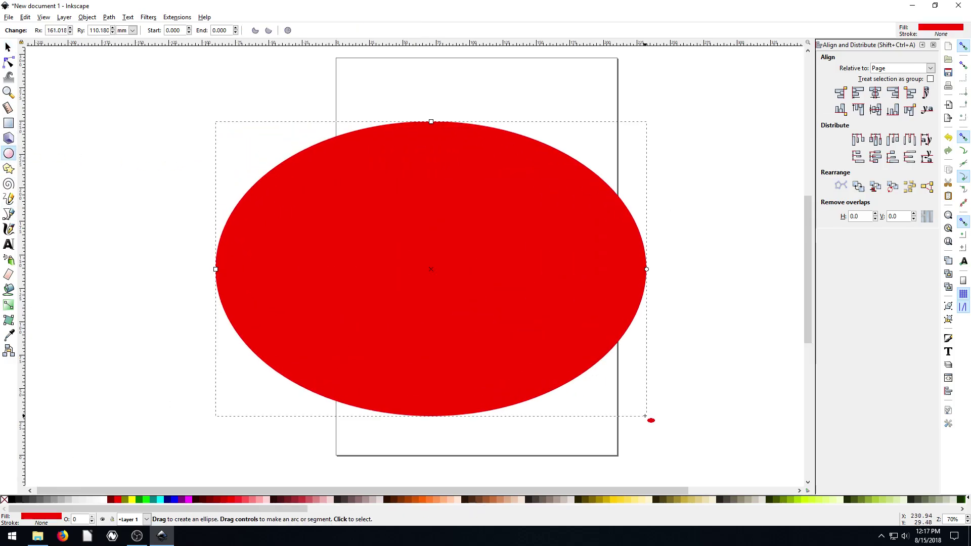
pyautogui.click(8, 46)
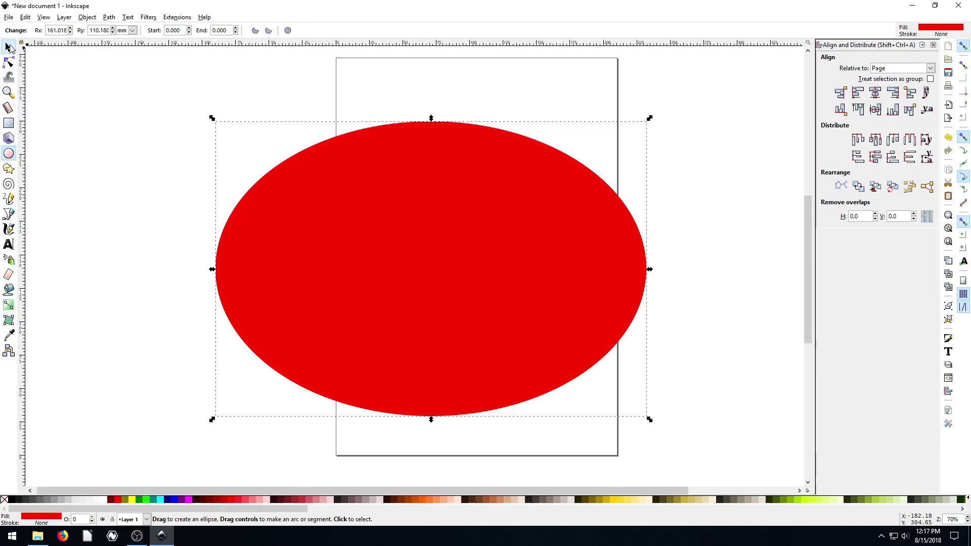
pyautogui.click(110, 31)
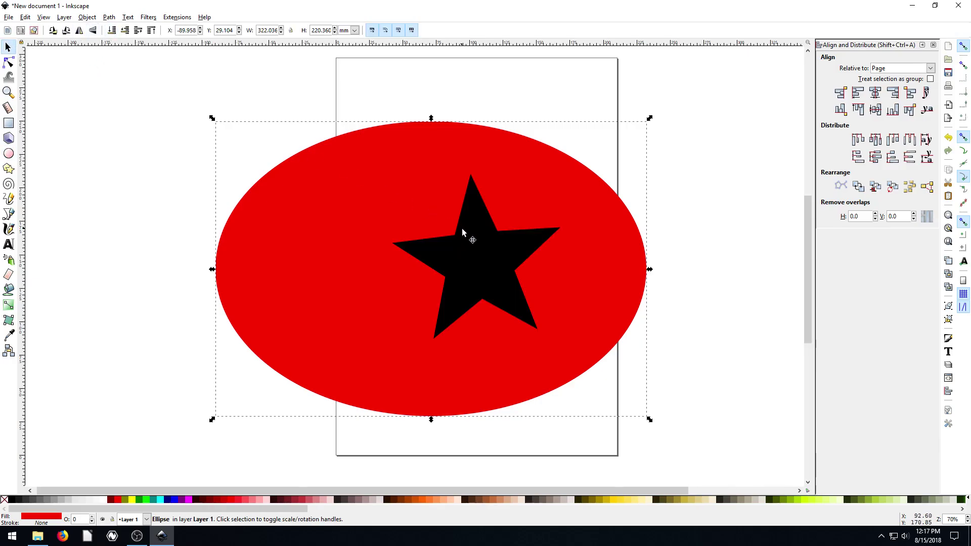
pyautogui.click(138, 174)
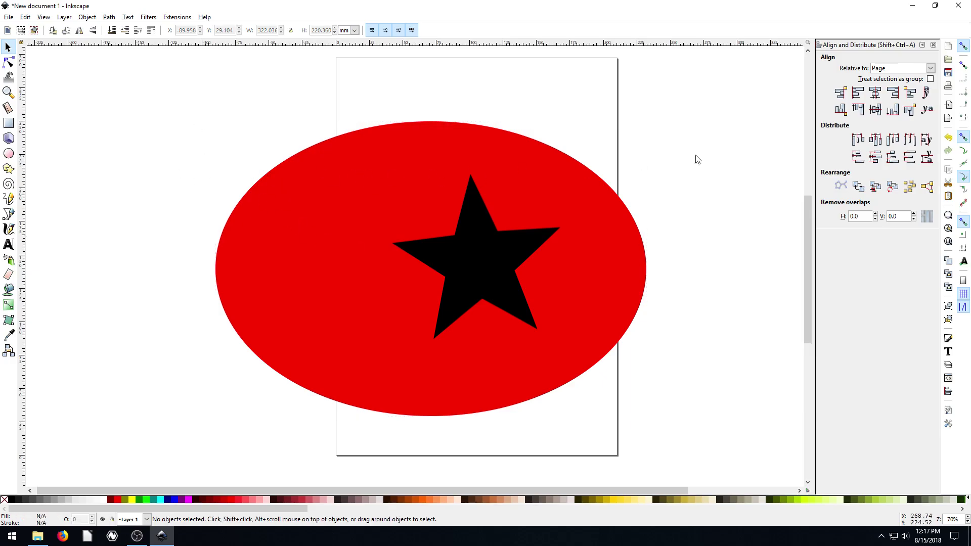
pyautogui.click(879, 69)
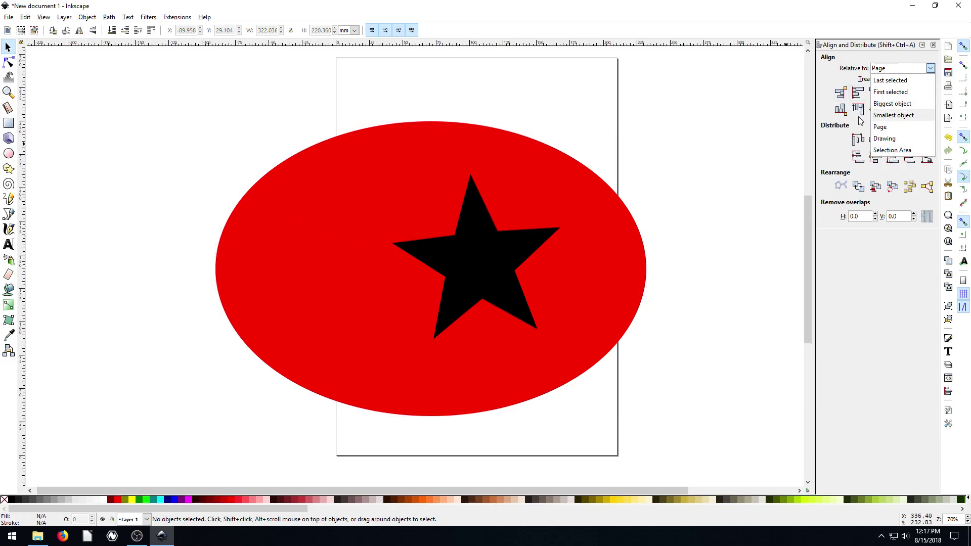
# Set Relative to First selected, select star then ellipse, and centre the ellipse horizontally on the star
pyautogui.click(888, 93)
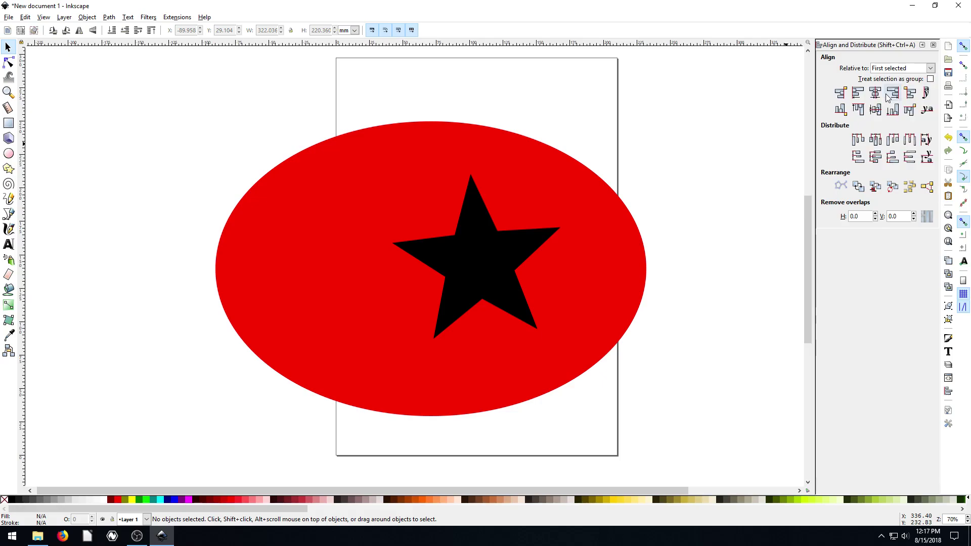
pyautogui.click(476, 261)
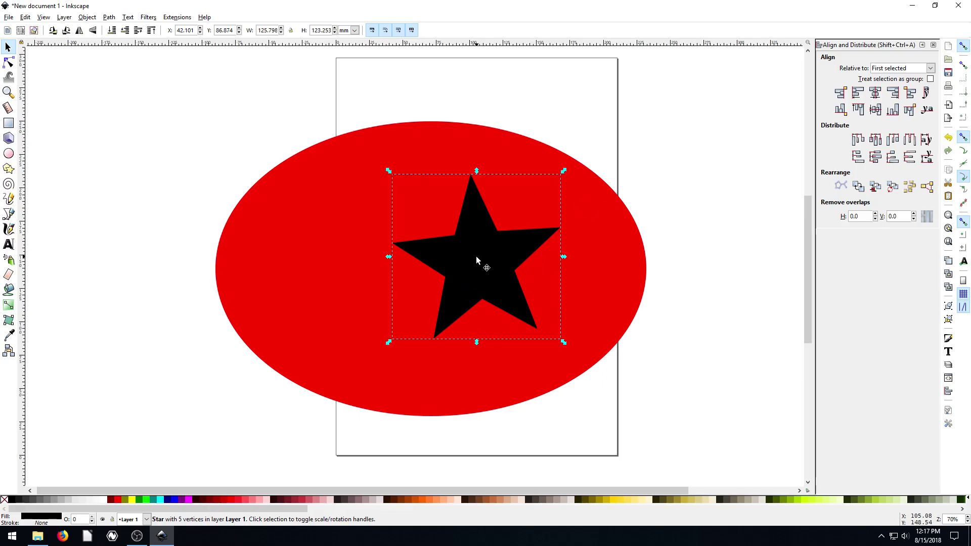
pyautogui.keyDown('shift'); pyautogui.click(303, 211); pyautogui.keyUp('shift')
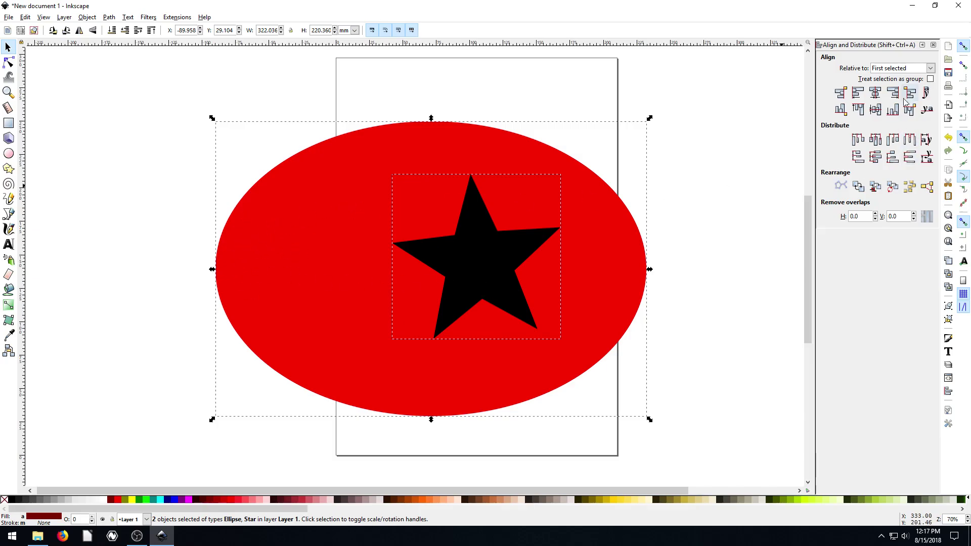
pyautogui.click(875, 93)
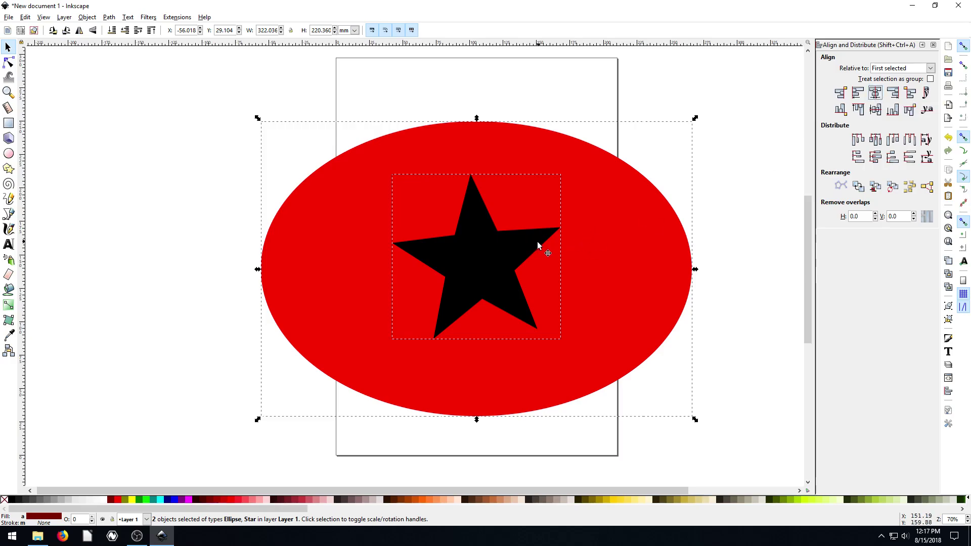
pyautogui.click(736, 207)
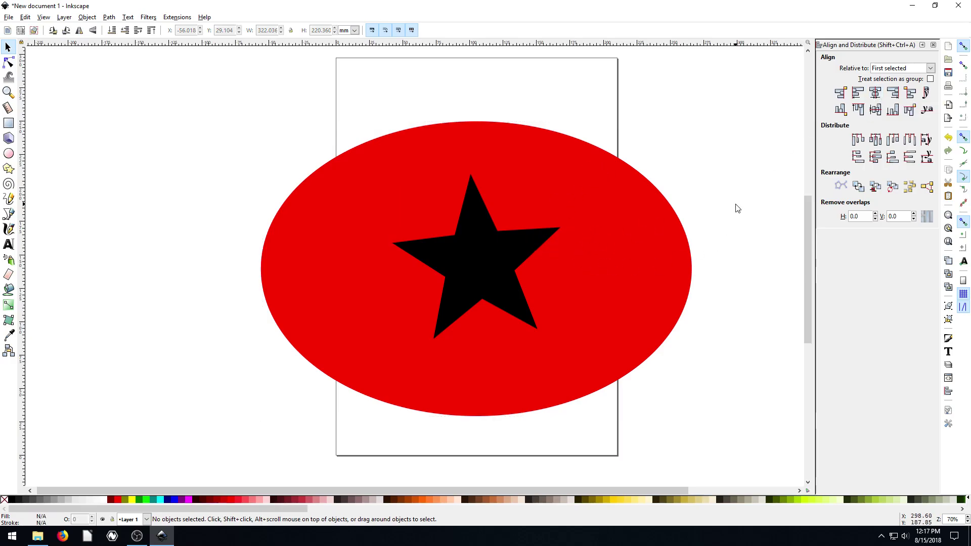
# Move the star aside, then select ellipse and star and centre the star on the ellipse both ways
pyautogui.moveTo(482, 265); pyautogui.dragTo(203, 198)
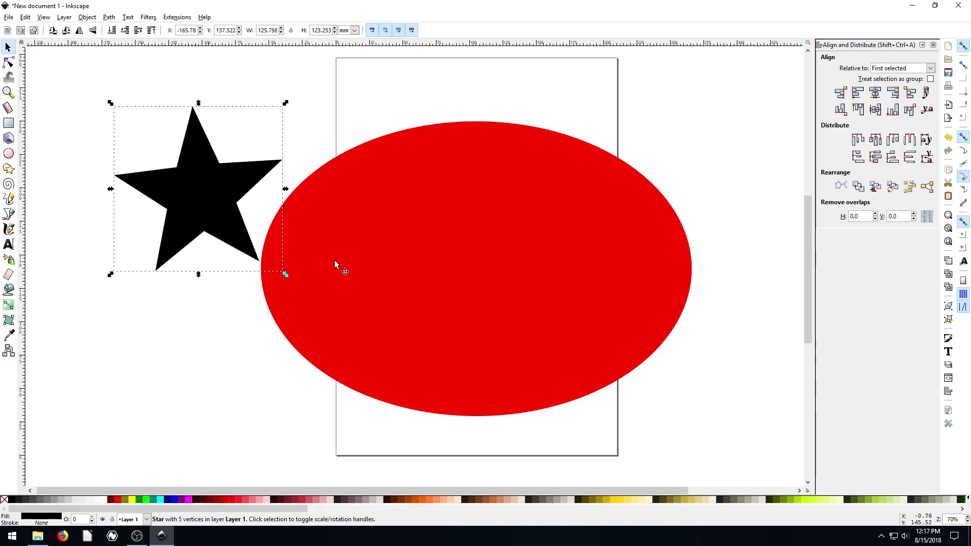
pyautogui.click(533, 221)
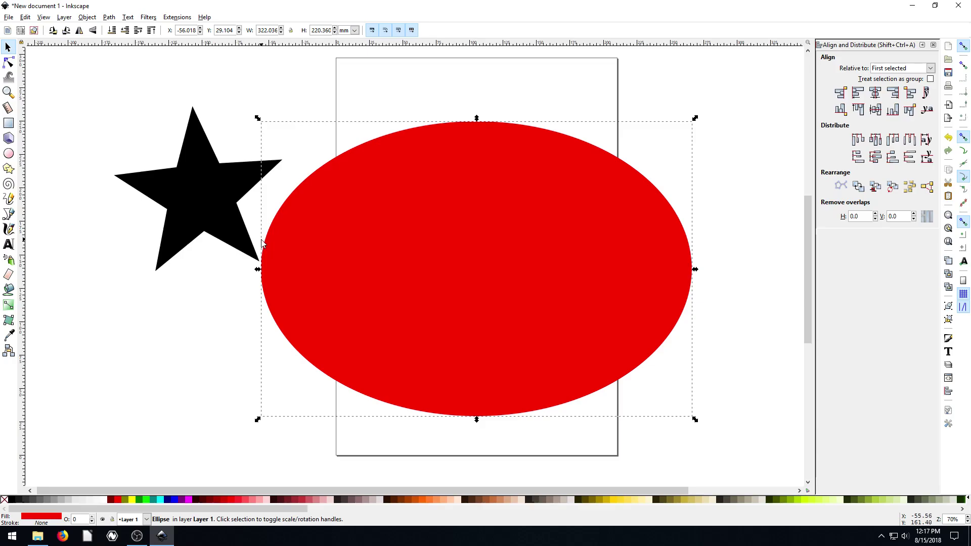
pyautogui.keyDown('shift'); pyautogui.click(195, 192); pyautogui.keyUp('shift')
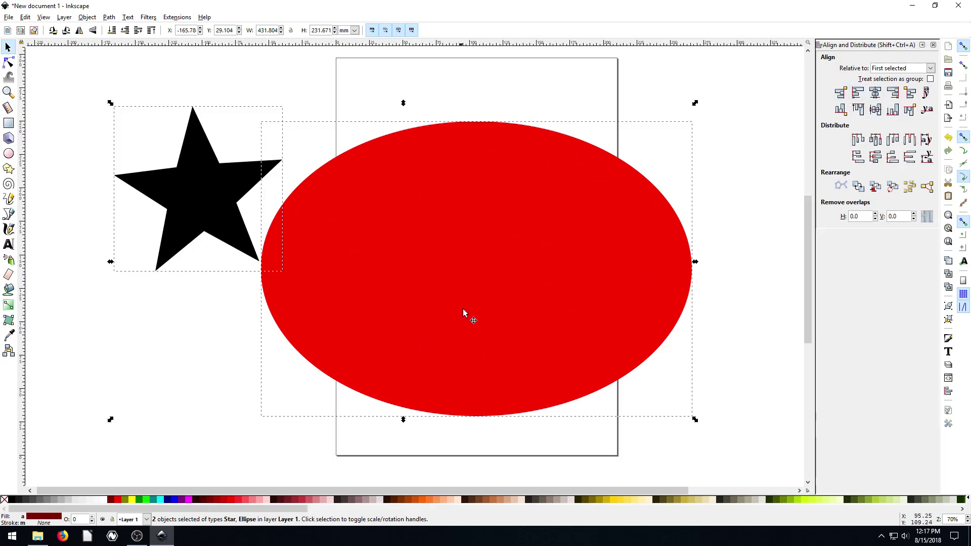
pyautogui.click(875, 93)
pyautogui.click(875, 110)
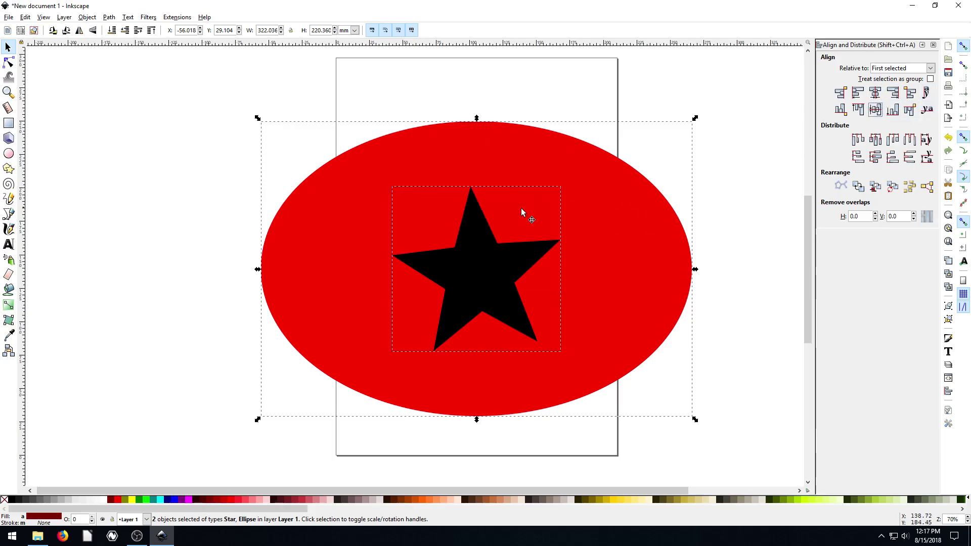
pyautogui.click(202, 276)
pyautogui.click(911, 68)
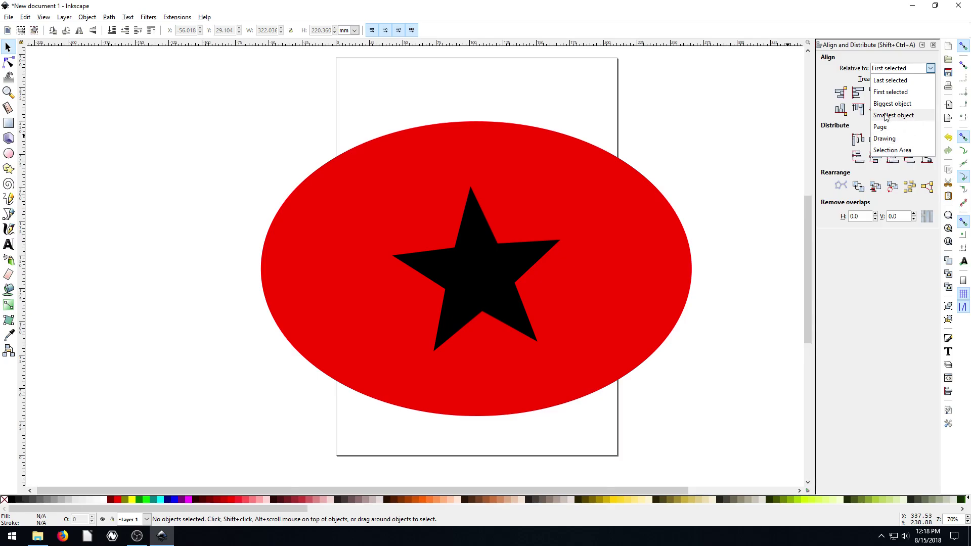
# Recolour the ellipse cyan, shrink it, and place it at the page bottom
pyautogui.click(722, 140)
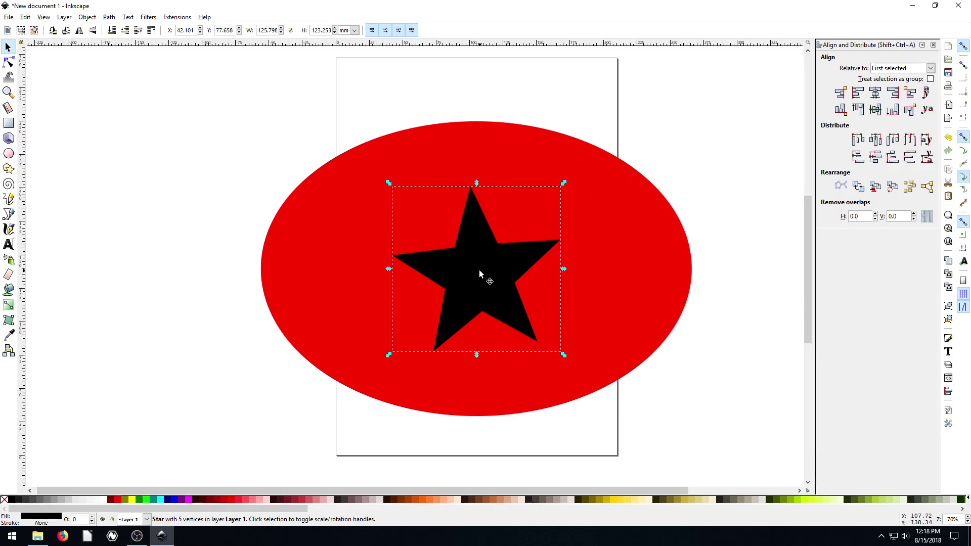
pyautogui.moveTo(480, 273); pyautogui.dragTo(438, 268)
pyautogui.click(561, 230)
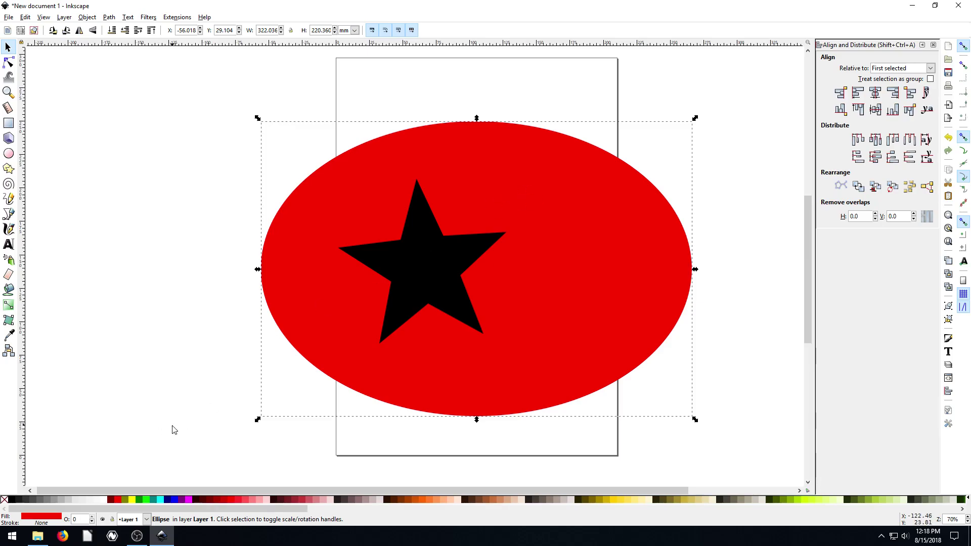
pyautogui.click(160, 500)
pyautogui.moveTo(540, 215); pyautogui.dragTo(533, 300)
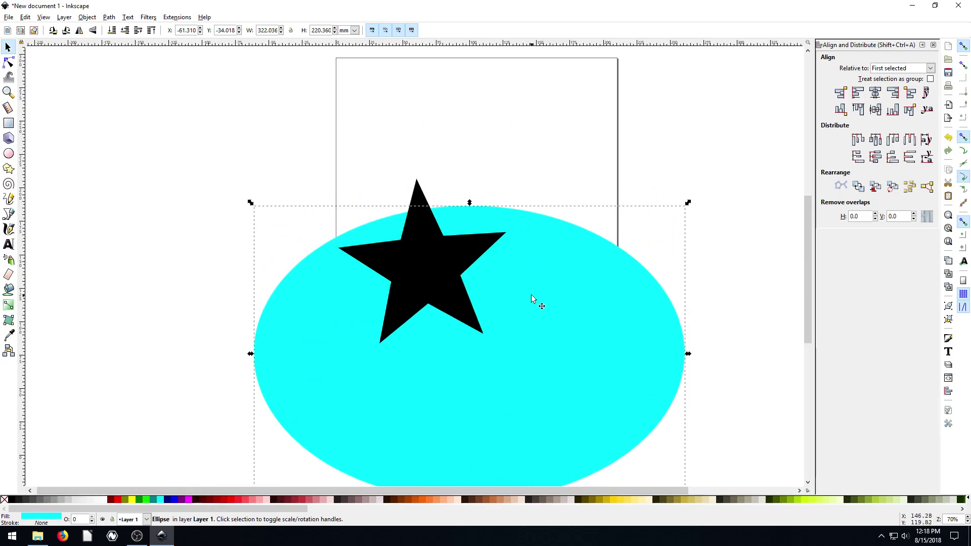
pyautogui.moveTo(689, 203); pyautogui.dragTo(501, 298)
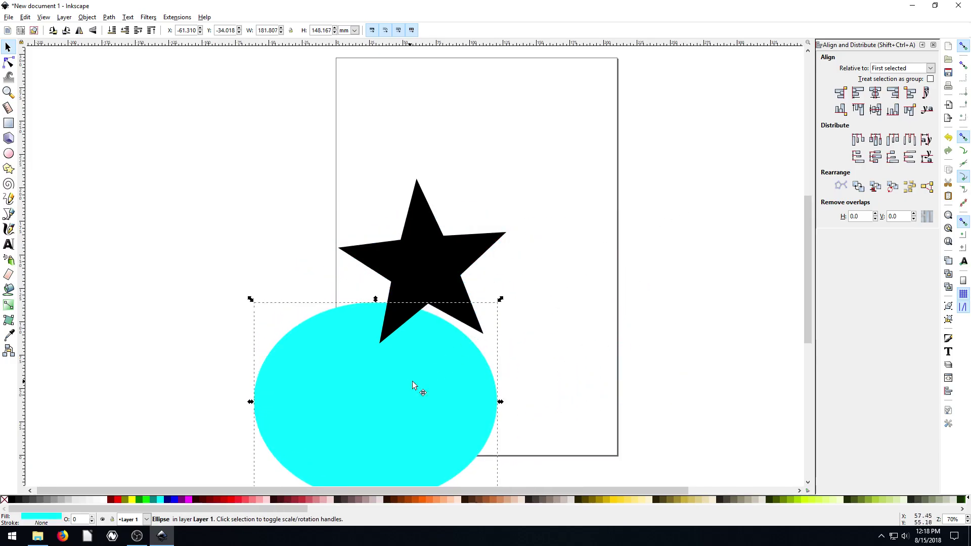
pyautogui.moveTo(416, 390); pyautogui.dragTo(557, 355)
# Delete the star and duplicate the cyan ellipse twice, stacking smaller copies above
pyautogui.click(438, 236)
pyautogui.press('Delete')
pyautogui.click(494, 337)
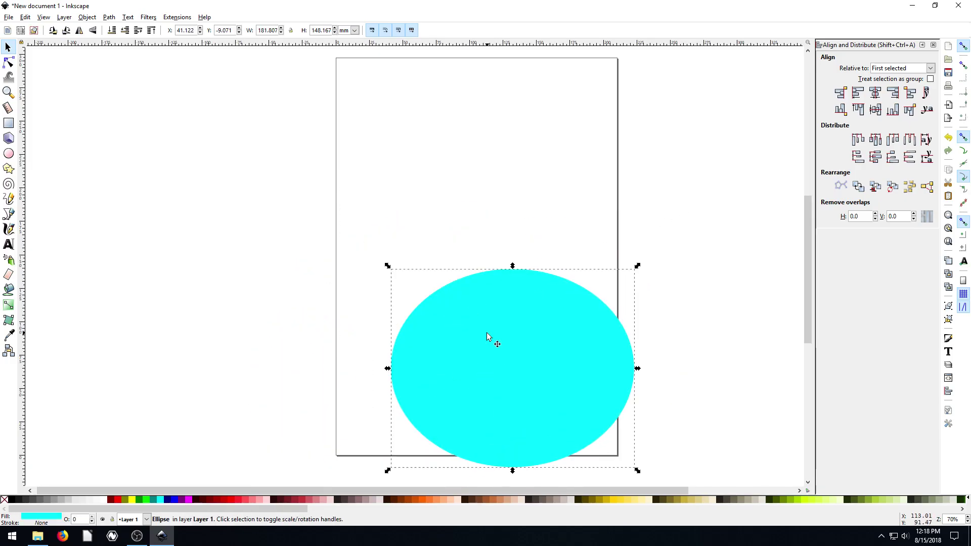
pyautogui.hotkey('ctrl', 'd')
pyautogui.moveTo(494, 338); pyautogui.dragTo(532, 236)
pyautogui.hotkey('ctrl', 'd')
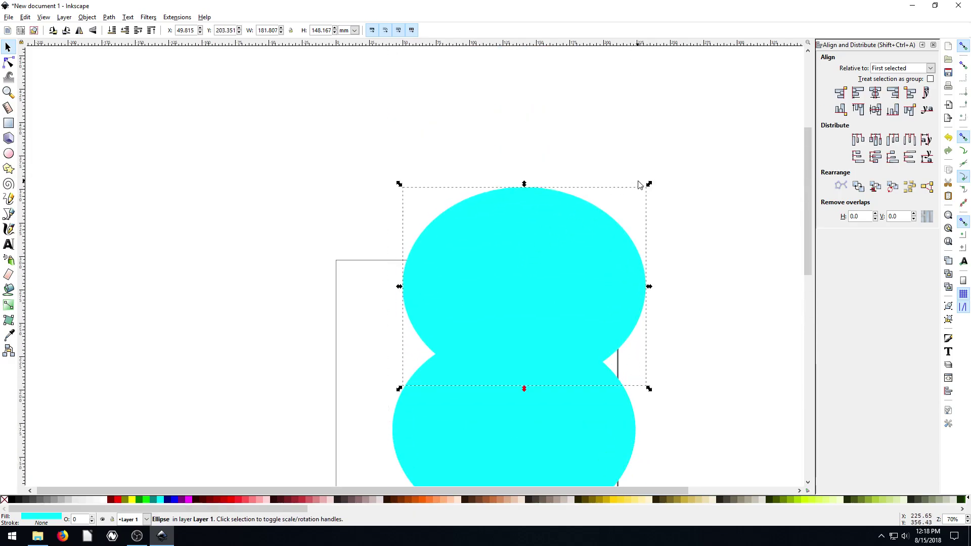
pyautogui.moveTo(641, 190); pyautogui.dragTo(562, 265)
pyautogui.moveTo(502, 314); pyautogui.dragTo(531, 278)
# Adjust the middle ellipse's size and position, then select all three ellipses
pyautogui.scroll(5, 531, 279)
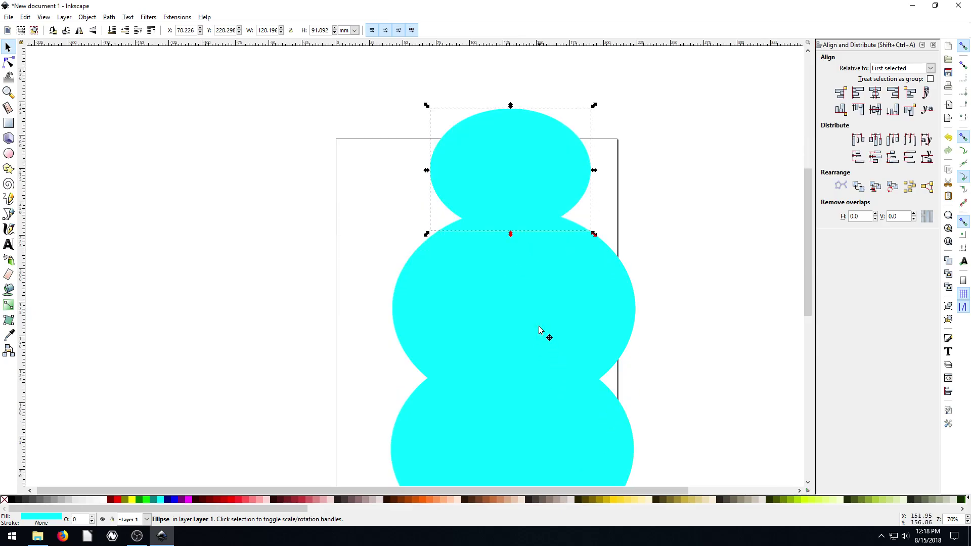
pyautogui.click(541, 329)
pyautogui.moveTo(639, 207); pyautogui.dragTo(603, 233)
pyautogui.moveTo(556, 269); pyautogui.dragTo(515, 283)
pyautogui.press('Escape')
pyautogui.scroll(-2, 462, 218)
pyautogui.click(500, 172)
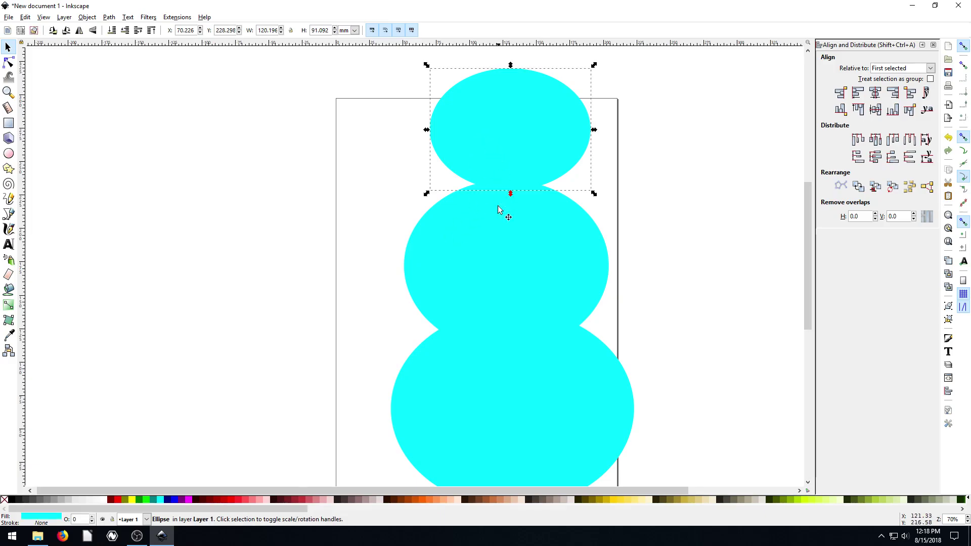
pyautogui.keyDown('shift'); pyautogui.click(504, 293); pyautogui.keyUp('shift')
pyautogui.keyDown('shift'); pyautogui.click(514, 397); pyautogui.keyUp('shift')
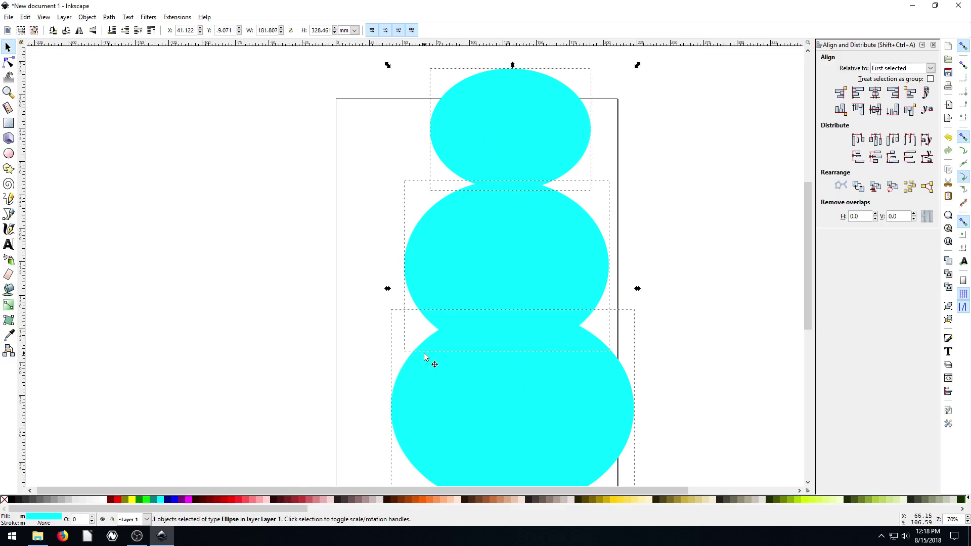
# Union the three ellipses via Path > Union and give the snowman a blue outline
pyautogui.click(87, 17)
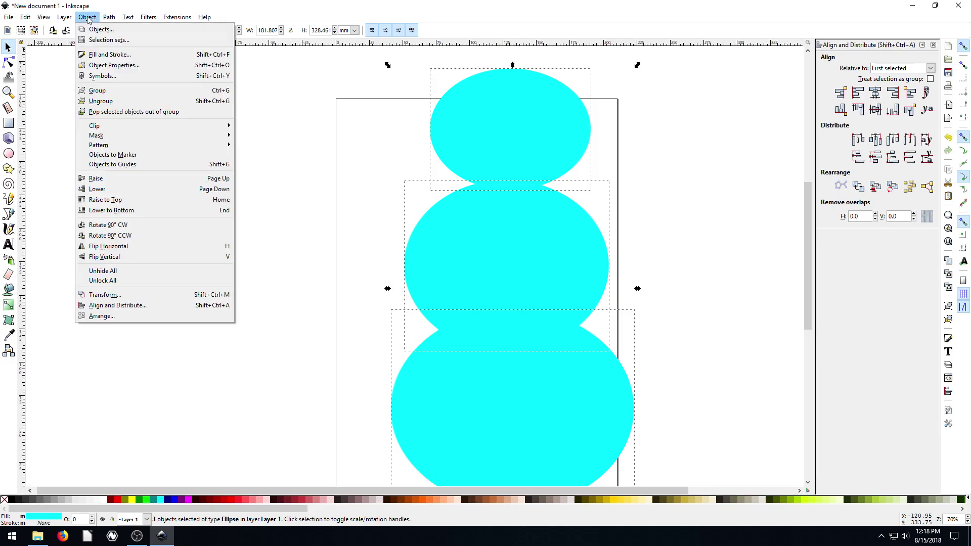
pyautogui.moveTo(106, 19)
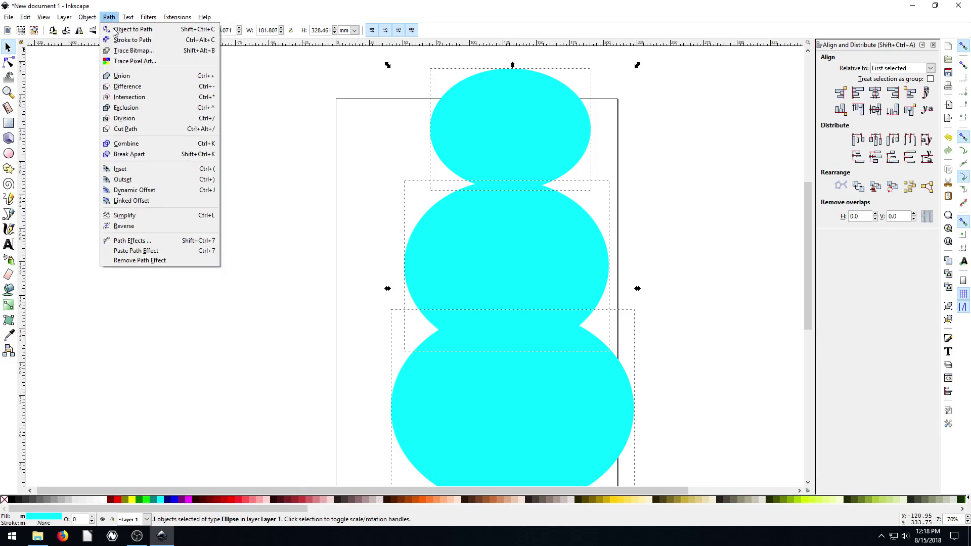
pyautogui.click(121, 76)
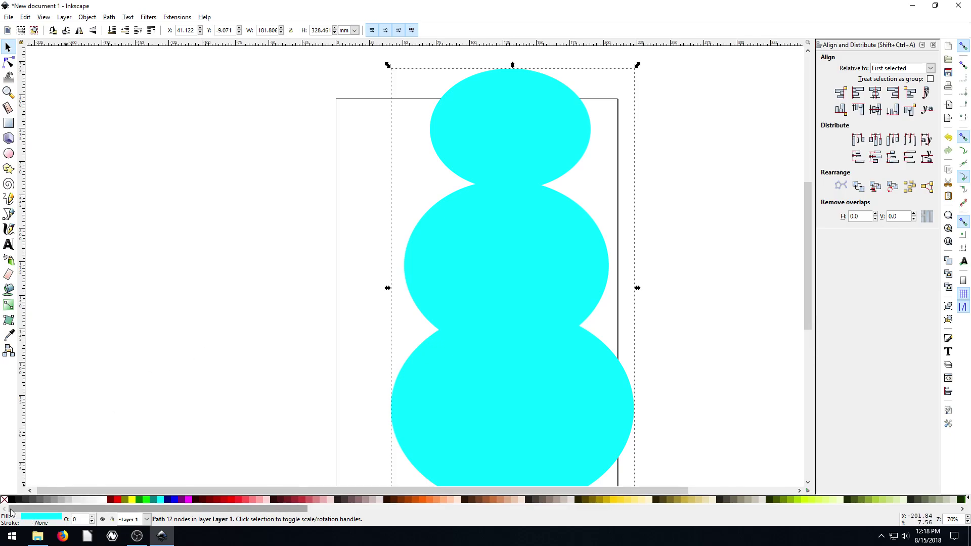
pyautogui.keyDown('shift'); pyautogui.click(173, 499); pyautogui.keyUp('shift')
pyautogui.click(233, 372)
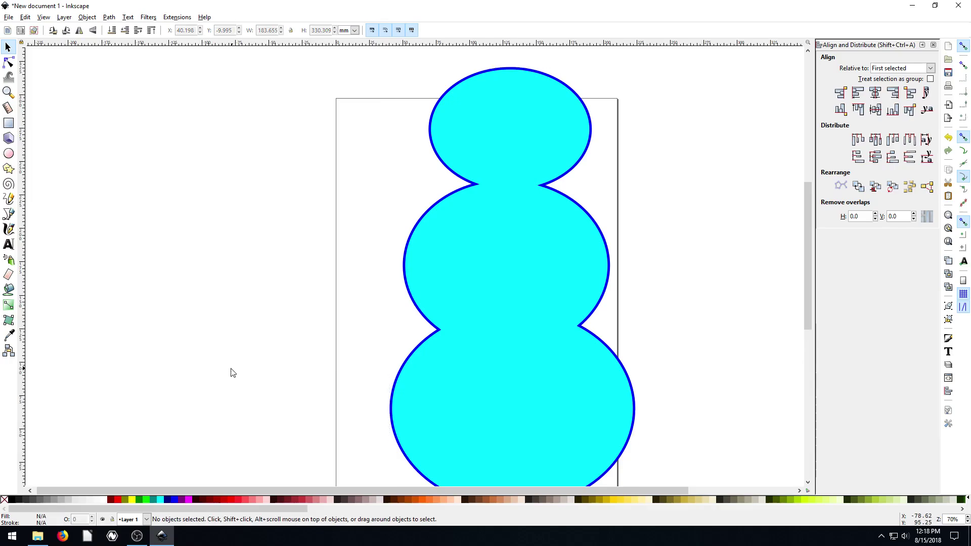
pyautogui.scroll(-2, 340, 358)
pyautogui.scroll(2, 347, 358)
pyautogui.scroll(-1, 348, 360)
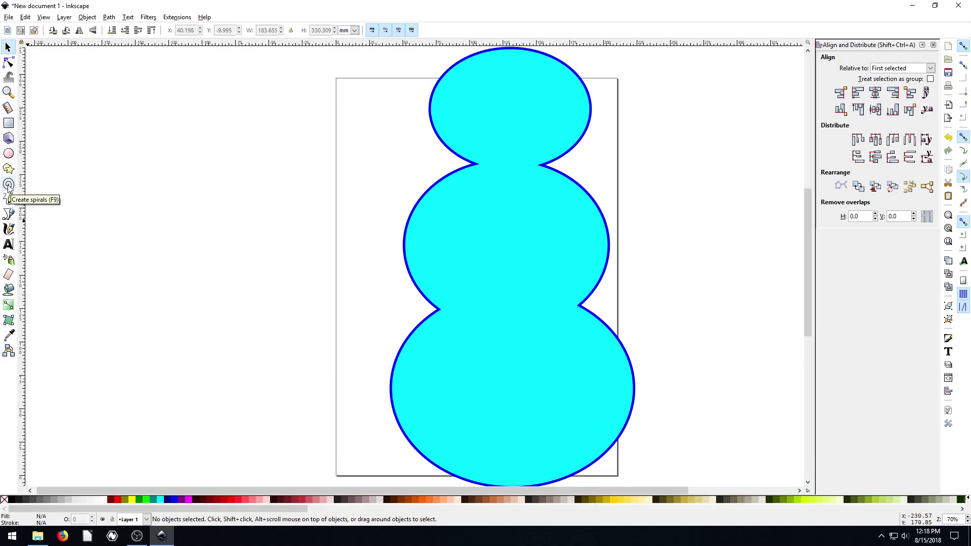
# Draw a small circle on the snowman's middle section and fill it black
pyautogui.click(8, 154)
pyautogui.moveTo(494, 179); pyautogui.dragTo(520, 206)
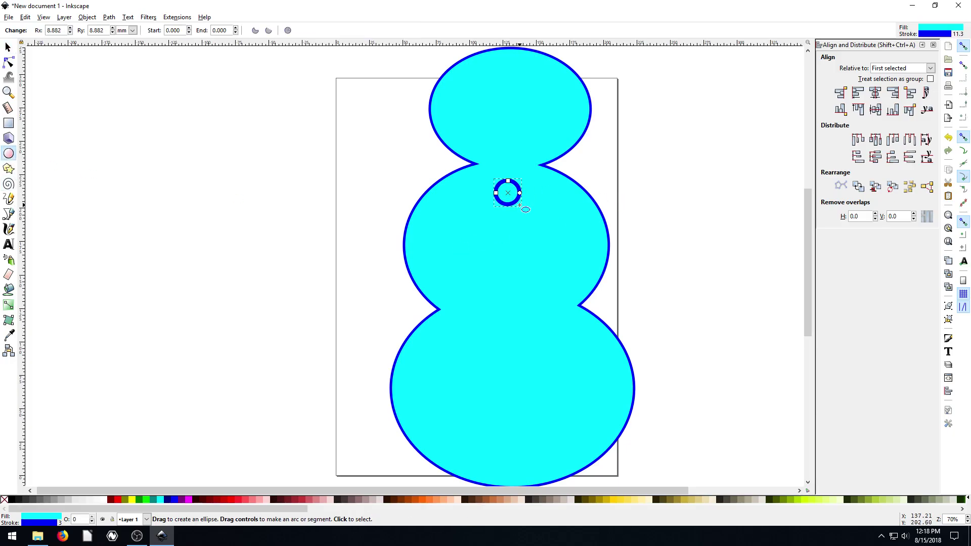
pyautogui.click(13, 500)
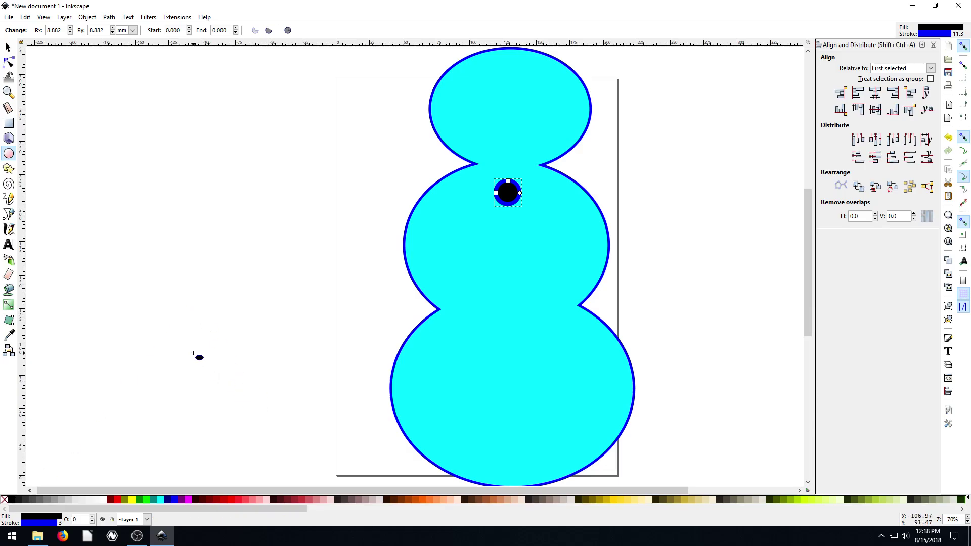
# Duplicate the black button twice, moving the copies below it to make three buttons
pyautogui.click(8, 48)
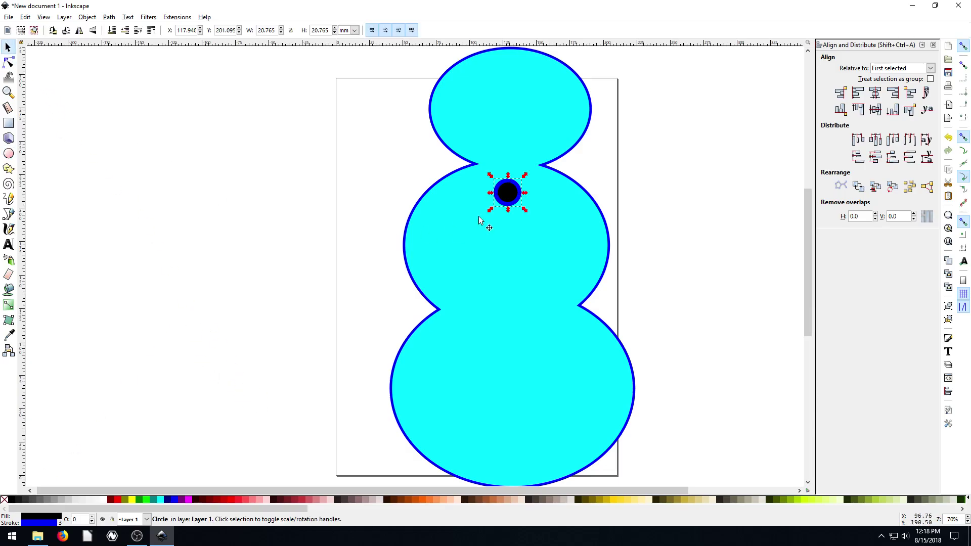
pyautogui.click(508, 196)
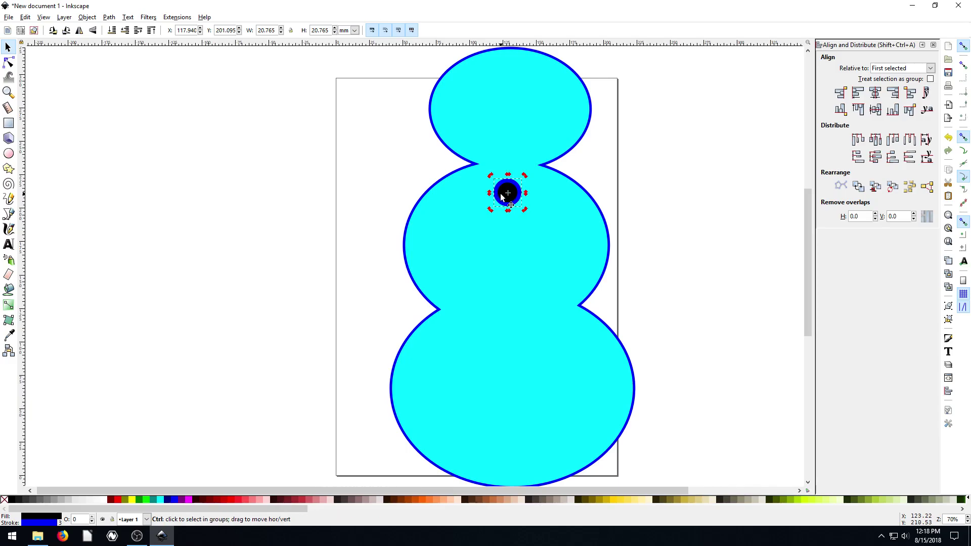
pyautogui.hotkey('ctrl', 'd')
pyautogui.moveTo(507, 194); pyautogui.dragTo(502, 284)
pyautogui.hotkey('ctrl', 'd')
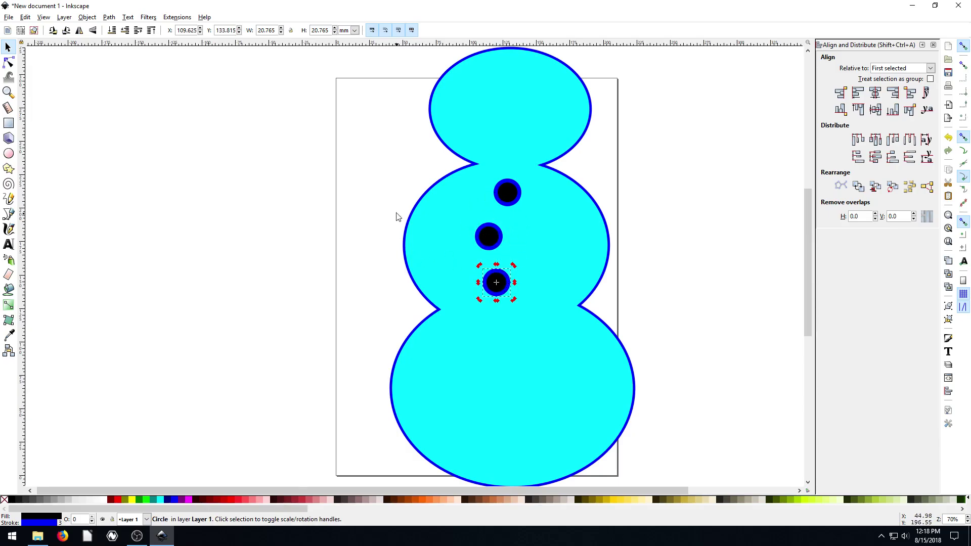
pyautogui.click(611, 184)
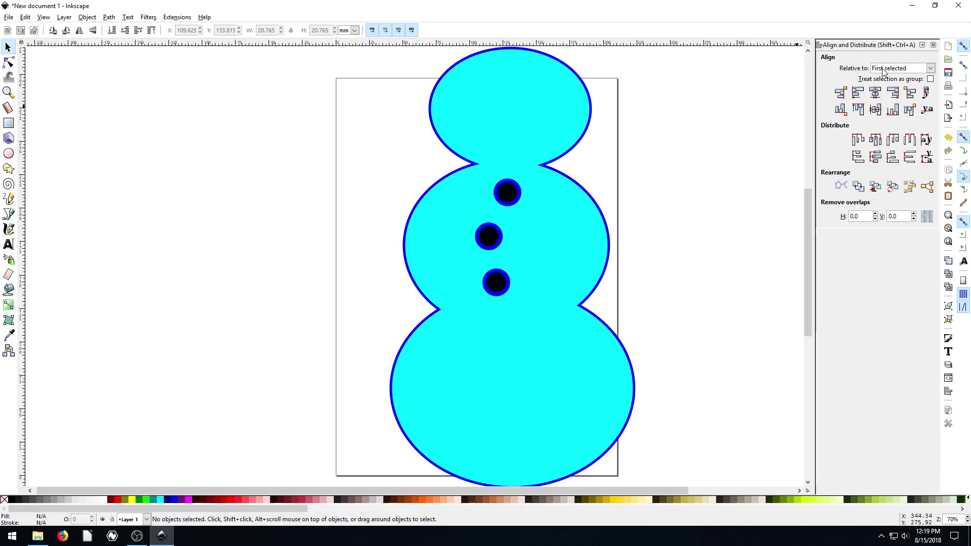
# Select the snowman body and three buttons and centre them on the vertical axis
pyautogui.click(561, 72)
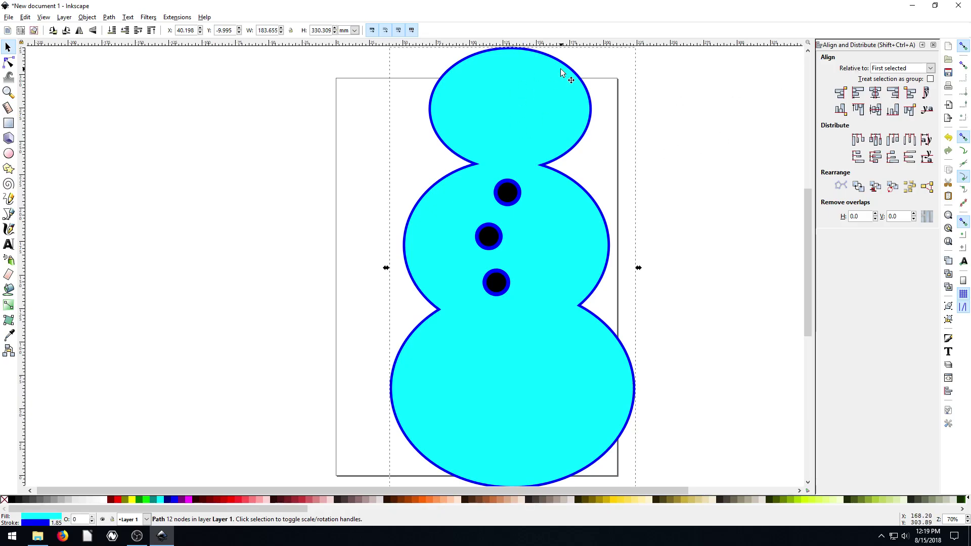
pyautogui.keyDown('shift'); pyautogui.click(505, 192); pyautogui.keyUp('shift')
pyautogui.keyDown('shift'); pyautogui.click(485, 238); pyautogui.keyUp('shift')
pyautogui.keyDown('shift'); pyautogui.click(498, 286); pyautogui.keyUp('shift')
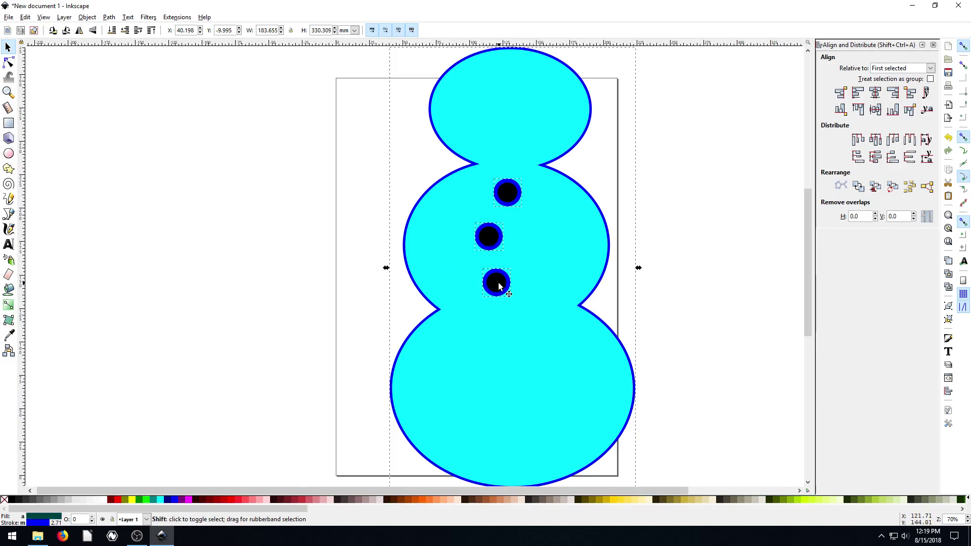
pyautogui.click(875, 94)
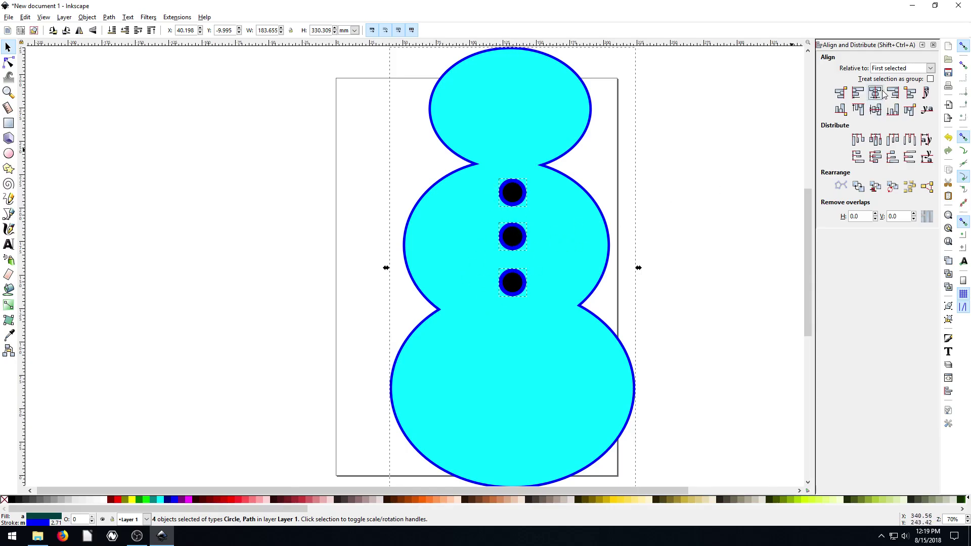
# Undo the mistaken horizontal-centre alignment and reposition a button within the column
pyautogui.click(875, 111)
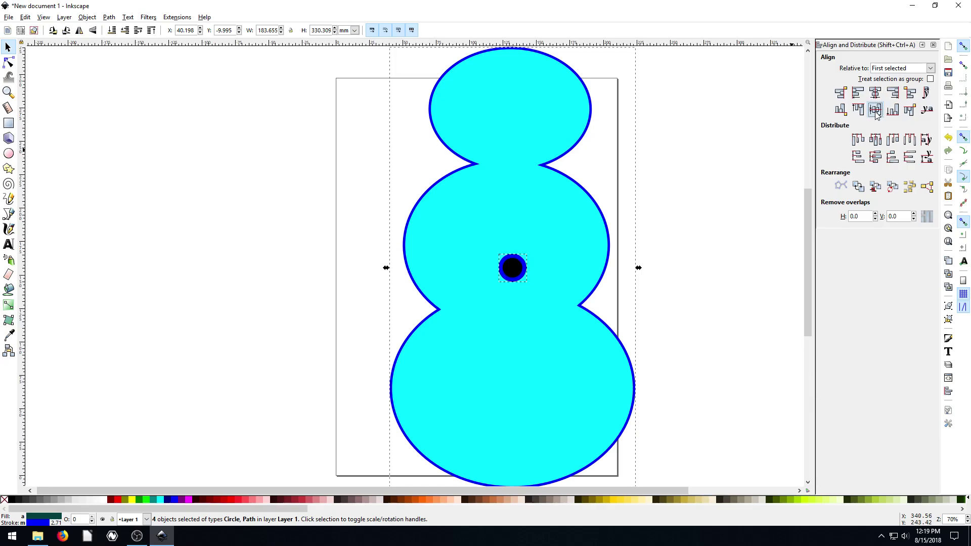
pyautogui.hotkey('ctrl', 'z')
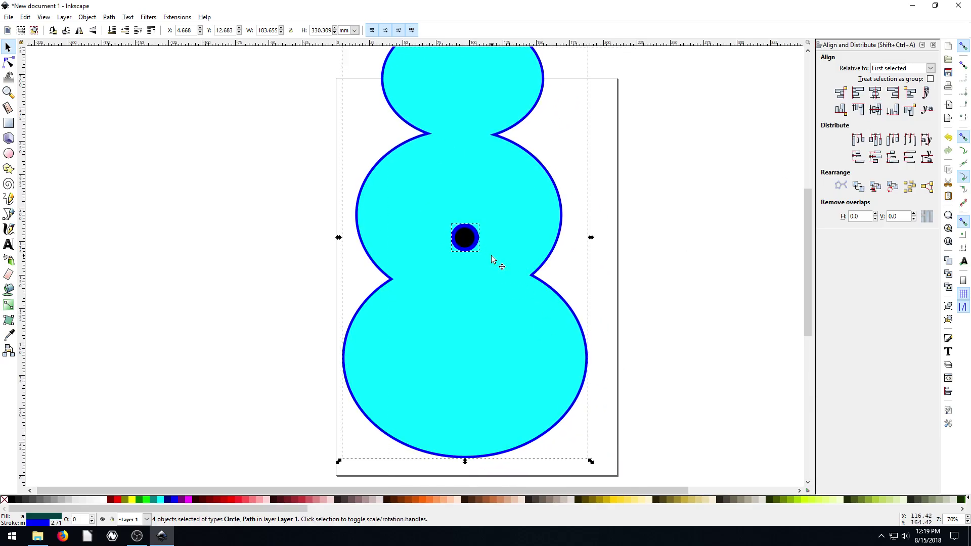
pyautogui.click(648, 245)
pyautogui.hotkey('ctrl', 'z')
pyautogui.moveTo(470, 236); pyautogui.dragTo(462, 163)
# Select the three buttons, distribute their centres equidistantly vertically, and centre them on a common vertical axis
pyautogui.click(628, 241)
pyautogui.scroll(2, 588, 282)
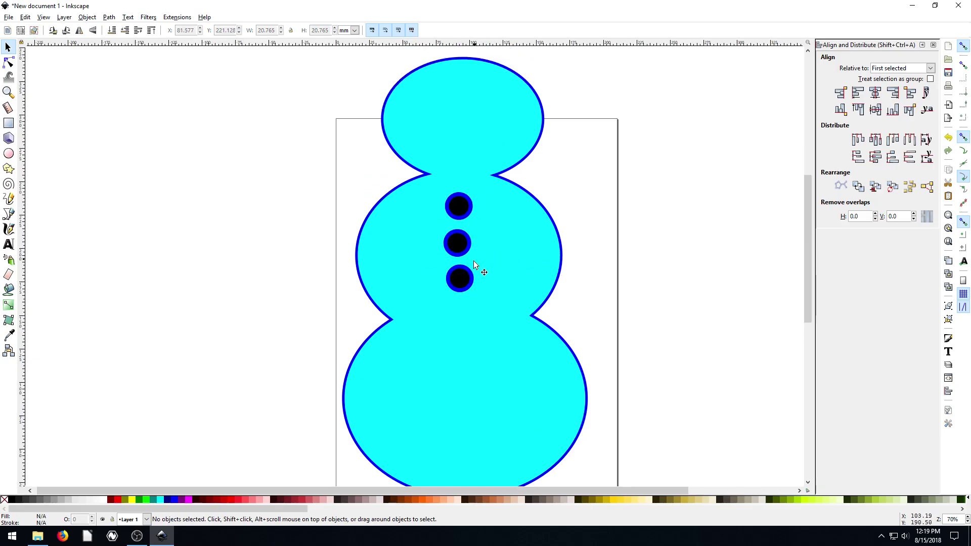
pyautogui.moveTo(453, 269); pyautogui.dragTo(449, 262)
pyautogui.moveTo(308, 174); pyautogui.dragTo(493, 312)
pyautogui.click(287, 228)
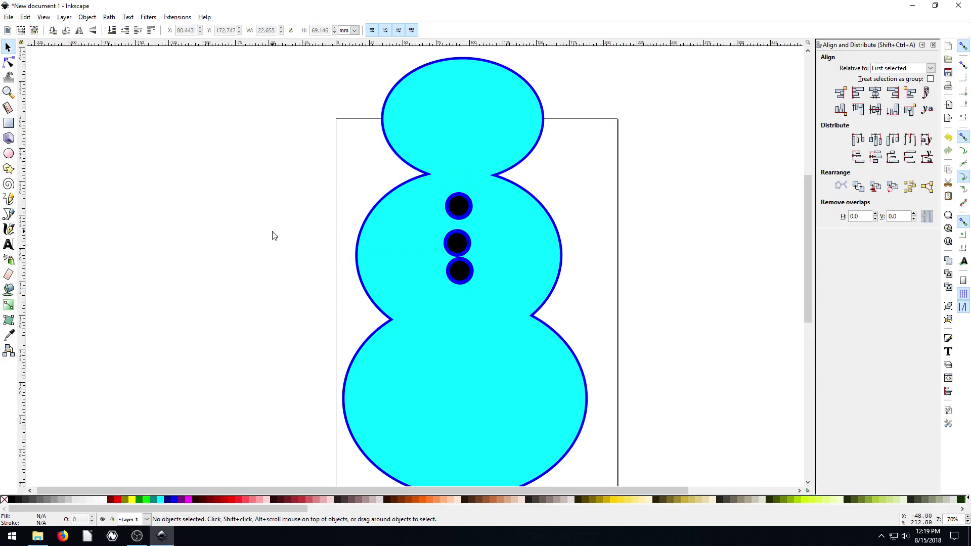
pyautogui.keyDown('shift'); pyautogui.click(460, 206); pyautogui.keyUp('shift')
pyautogui.keyDown('shift'); pyautogui.click(455, 243); pyautogui.keyUp('shift')
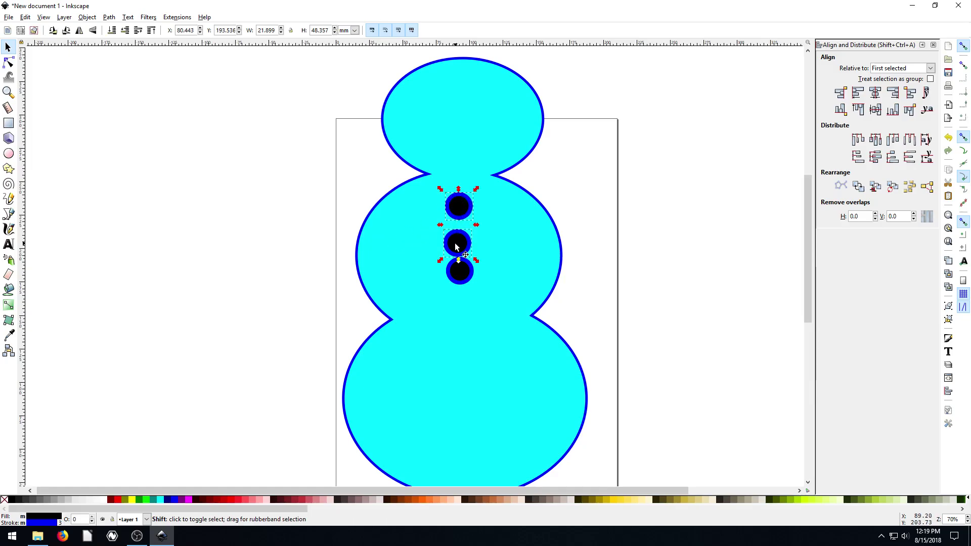
pyautogui.keyDown('shift'); pyautogui.click(458, 269); pyautogui.keyUp('shift')
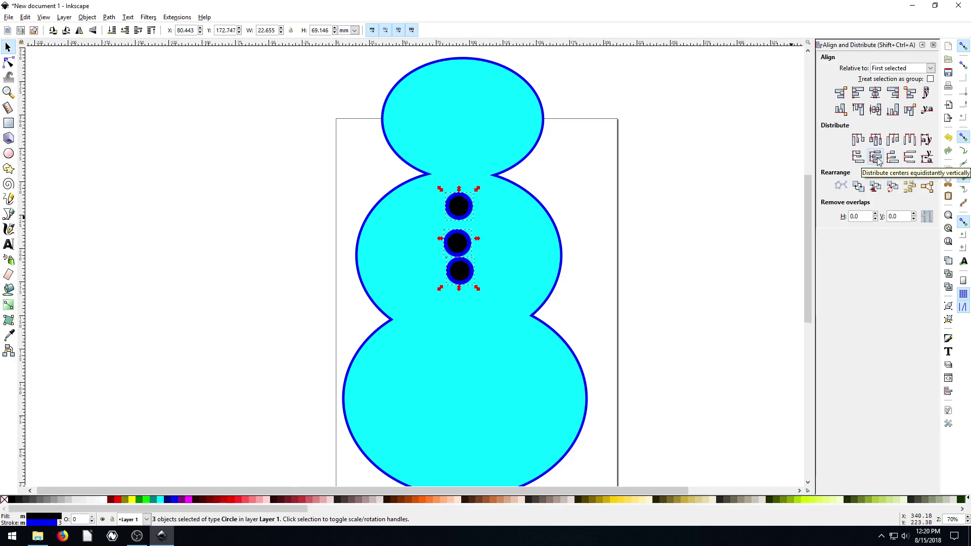
pyautogui.click(878, 161)
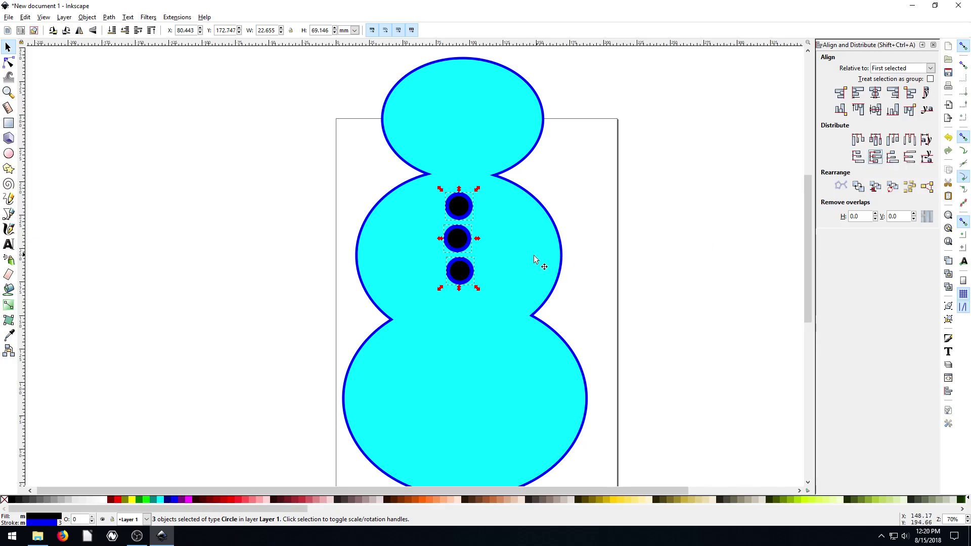
pyautogui.click(875, 92)
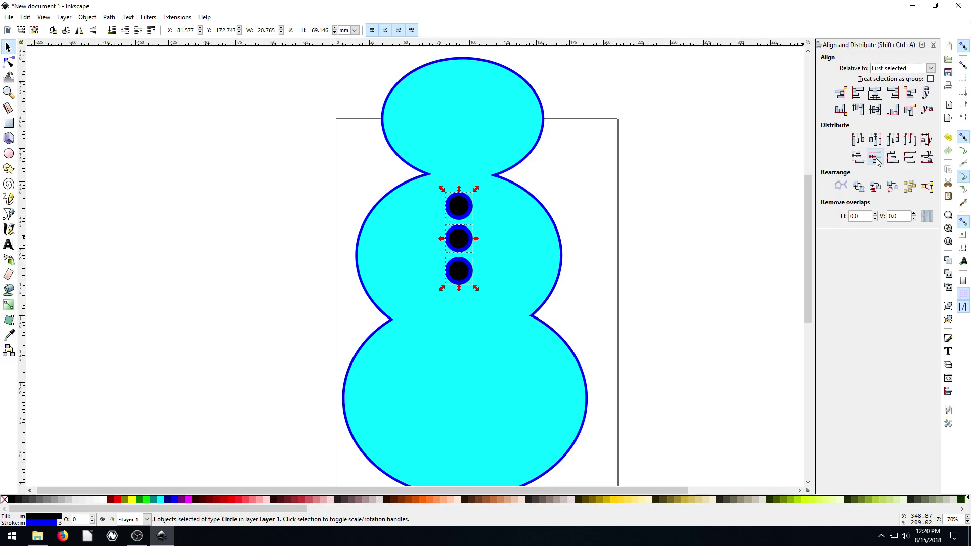
# Lower the bottom and middle buttons, then redistribute all three evenly by centres and top edges
pyautogui.click(308, 266)
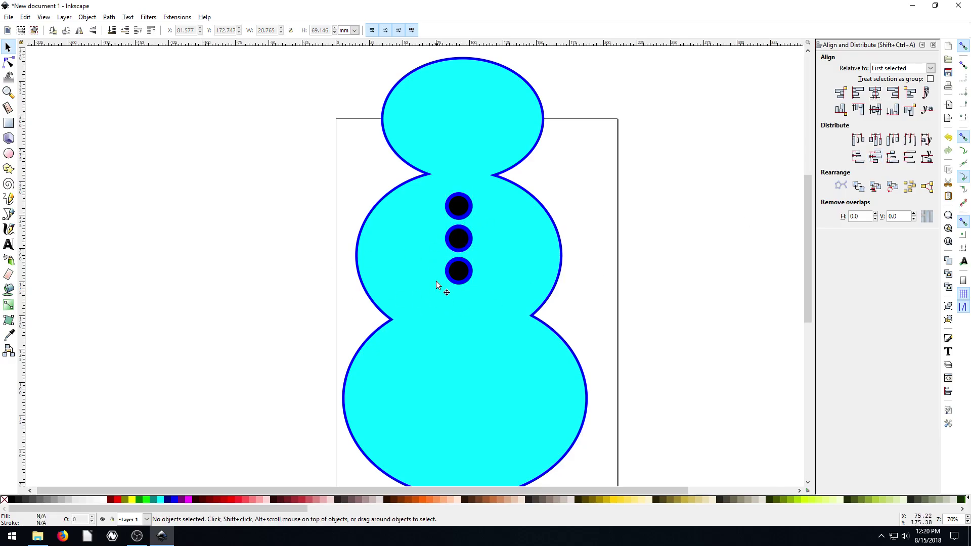
pyautogui.moveTo(468, 280); pyautogui.dragTo(466, 304)
pyautogui.moveTo(464, 244); pyautogui.dragTo(463, 248)
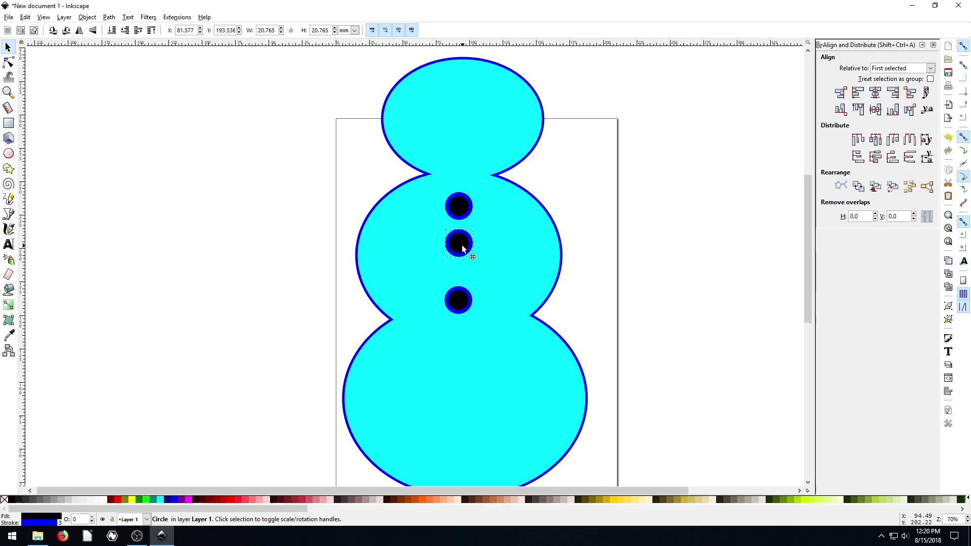
pyautogui.moveTo(318, 171); pyautogui.dragTo(490, 347)
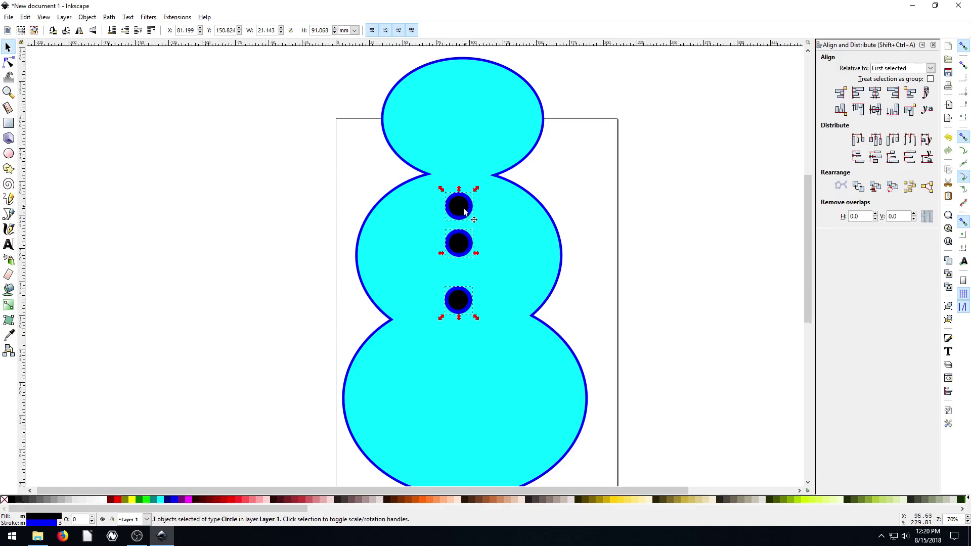
pyautogui.click(876, 158)
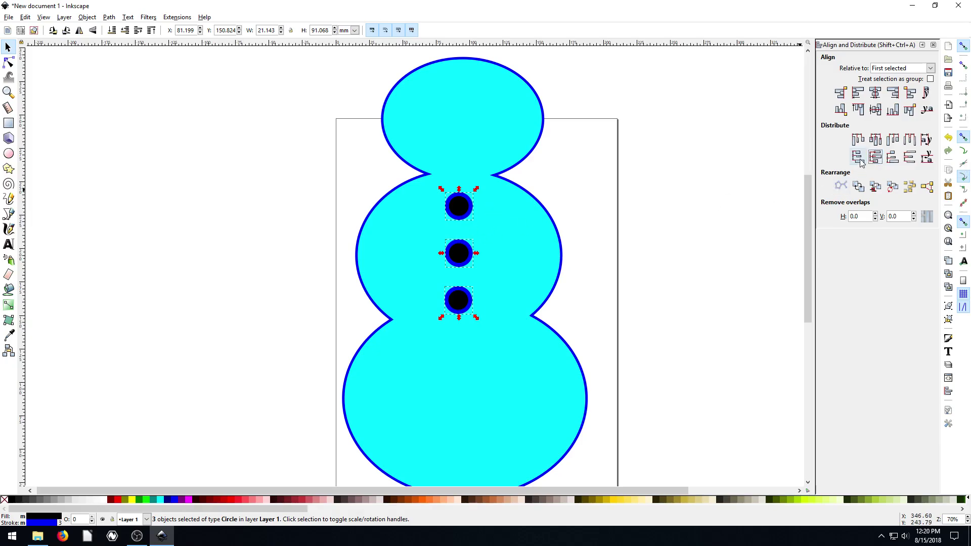
pyautogui.click(858, 157)
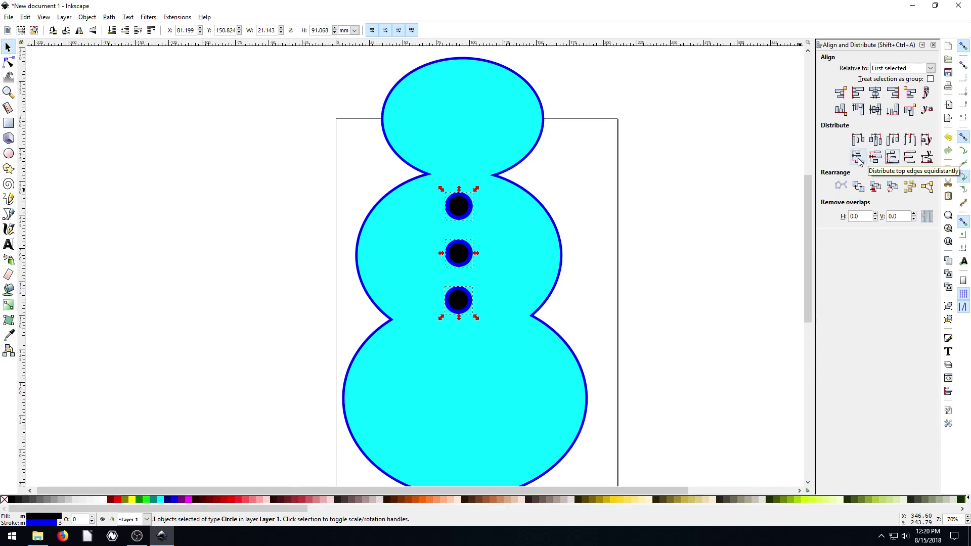
pyautogui.click(586, 260)
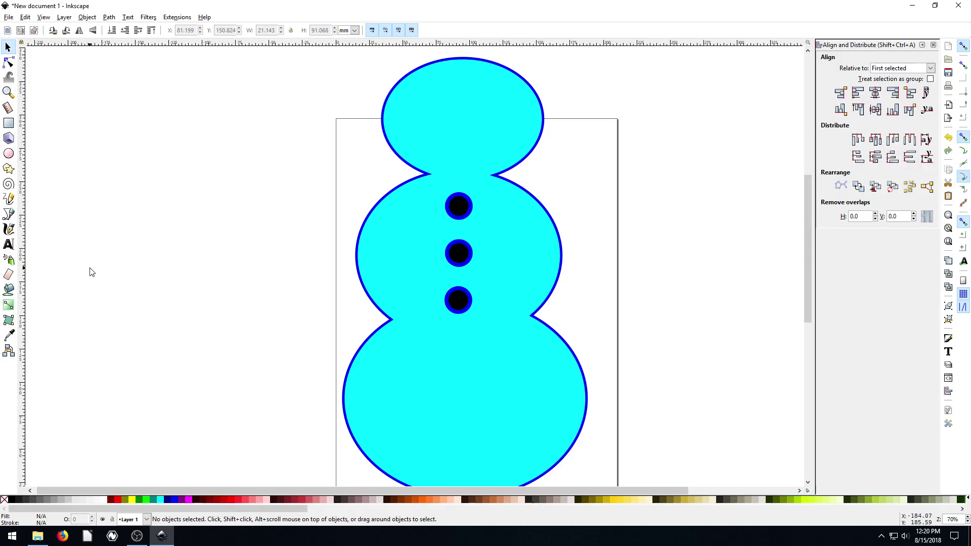
# Draw a star and put it in place of the deleted middle button
pyautogui.click(9, 169)
pyautogui.moveTo(184, 232); pyautogui.dragTo(201, 245)
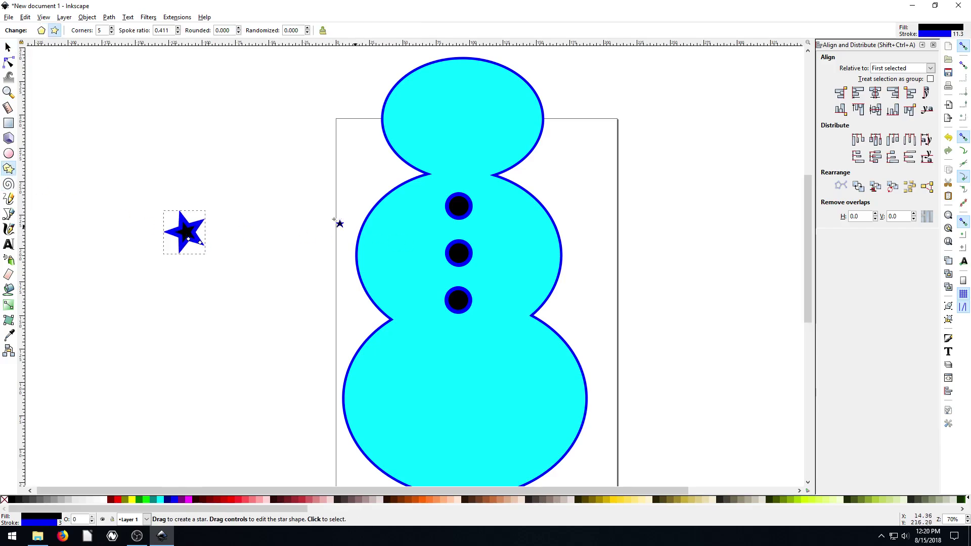
pyautogui.click(7, 47)
pyautogui.click(453, 258)
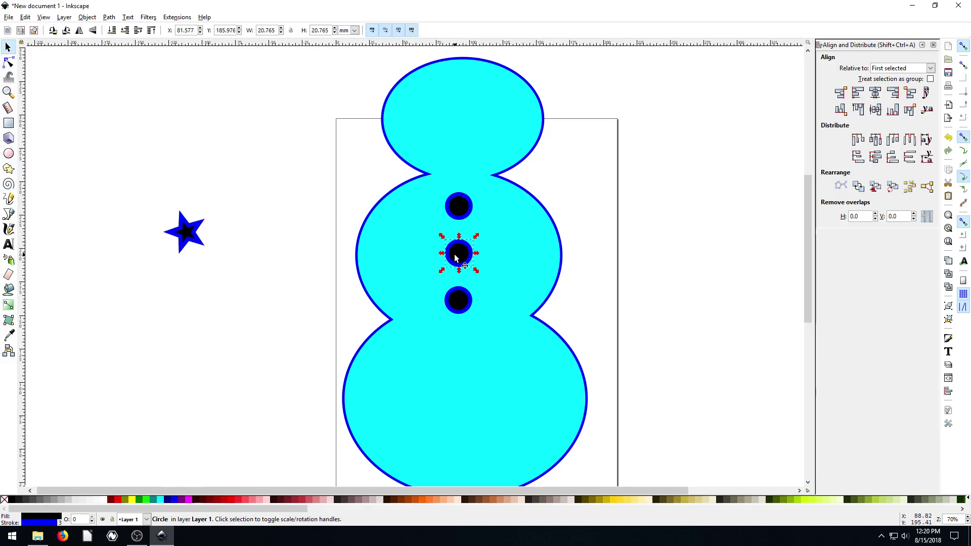
pyautogui.press('Delete')
pyautogui.moveTo(183, 233); pyautogui.dragTo(455, 252)
pyautogui.click(256, 206)
# Centre the star on the buttons' axis, space it evenly between them, and lower the bottom button
pyautogui.moveTo(268, 184); pyautogui.dragTo(468, 326)
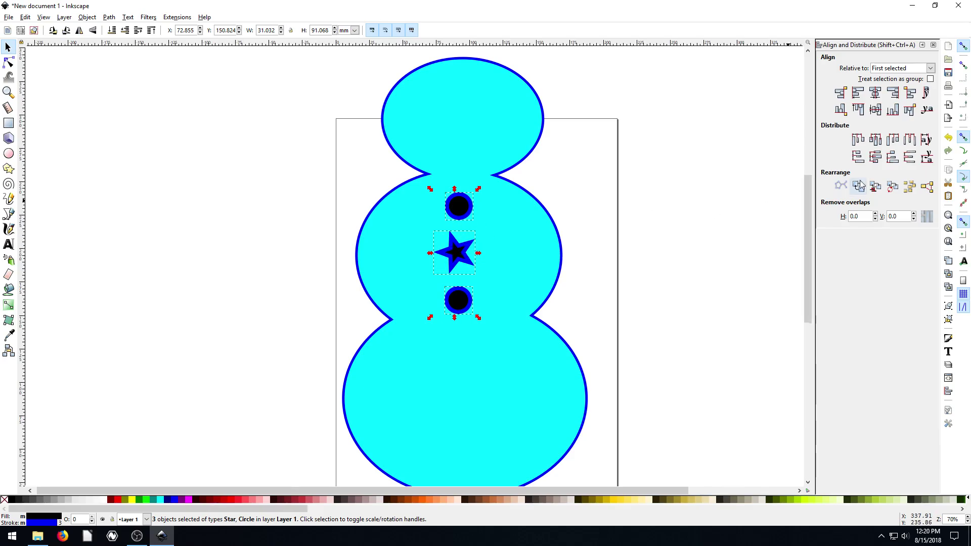
pyautogui.click(876, 92)
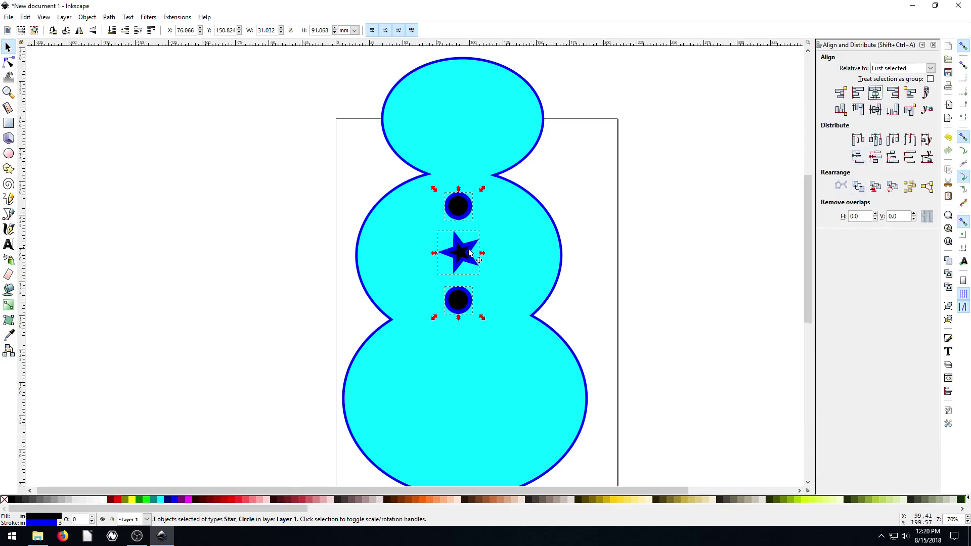
pyautogui.click(876, 160)
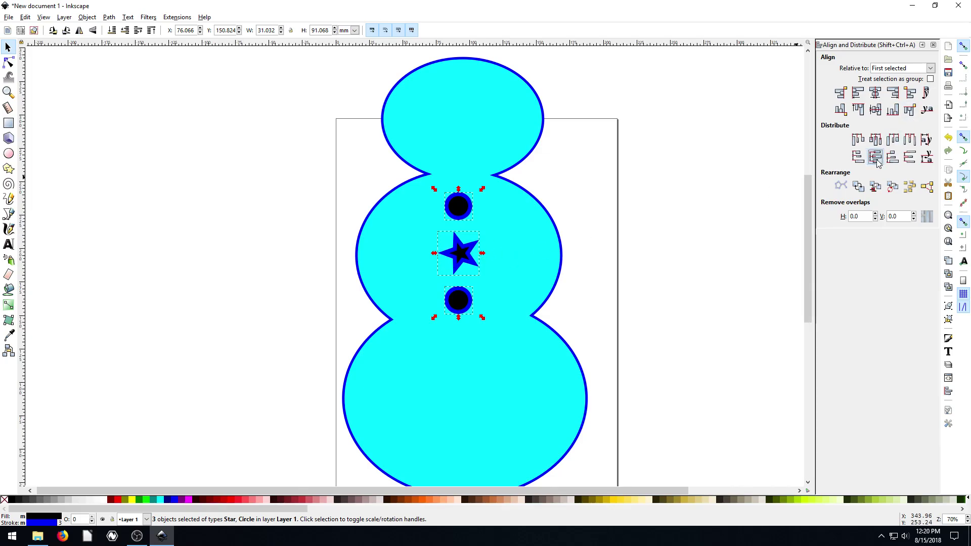
pyautogui.click(268, 295)
pyautogui.moveTo(461, 303); pyautogui.dragTo(461, 334)
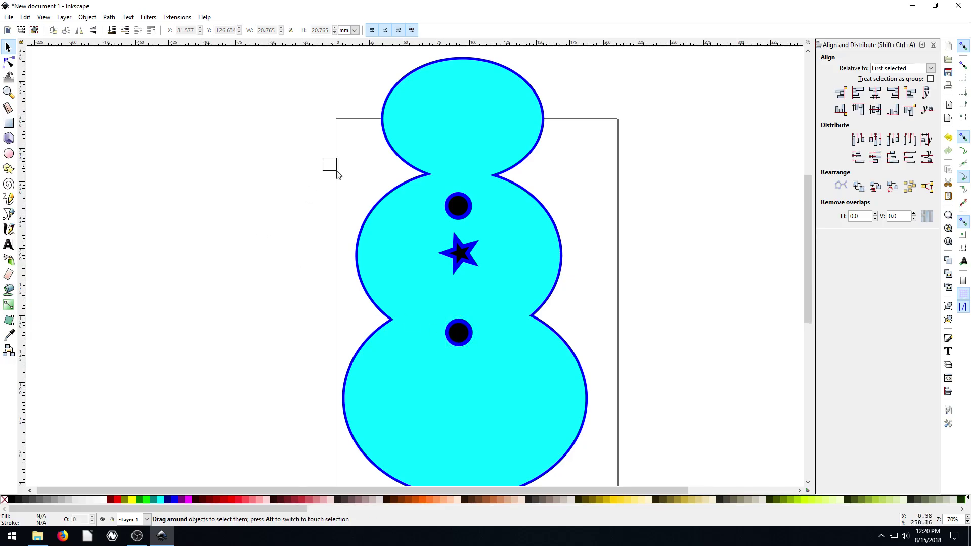
# Copy the star and two buttons beside the snowman and duplicate the set further down
pyautogui.moveTo(323, 156); pyautogui.dragTo(486, 363)
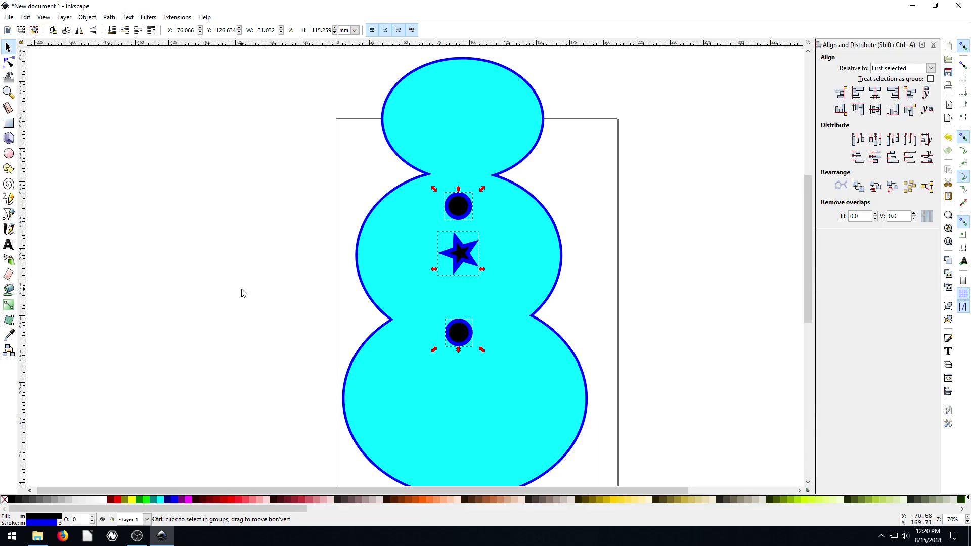
pyautogui.moveTo(462, 247); pyautogui.dragTo(155, 323)
pyautogui.hotkey('ctrl', 'd')
pyautogui.press('-')
pyautogui.press('-')
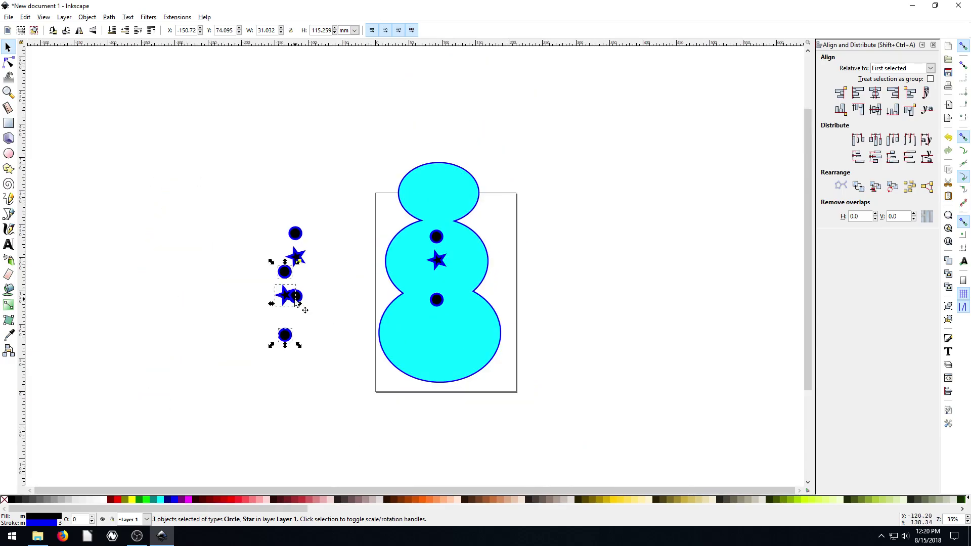
pyautogui.moveTo(296, 302); pyautogui.dragTo(315, 368)
# Move the snowman's remaining star and buttons into the column and centre all nine vertically
pyautogui.moveTo(434, 263); pyautogui.dragTo(292, 210)
pyautogui.moveTo(436, 235); pyautogui.dragTo(292, 178)
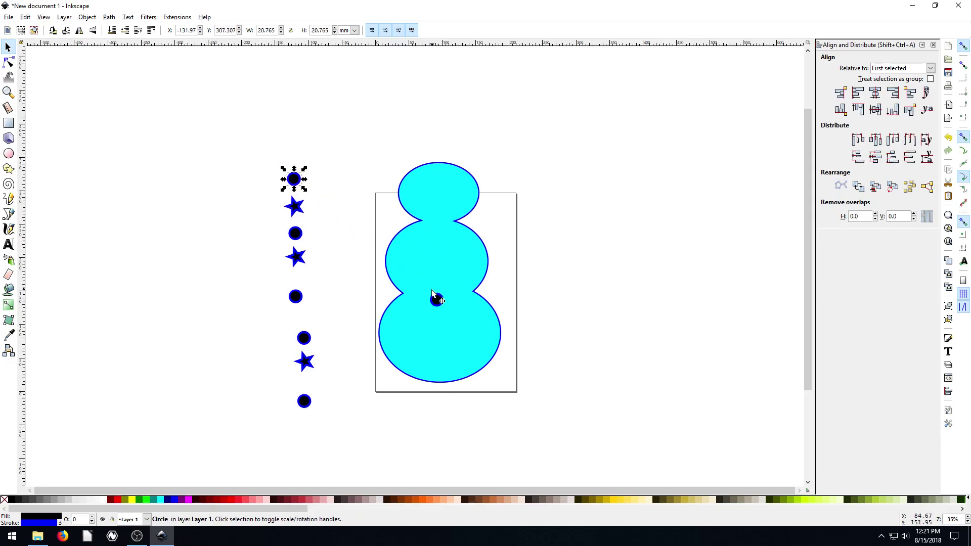
pyautogui.moveTo(432, 295); pyautogui.dragTo(293, 154)
pyautogui.moveTo(226, 111); pyautogui.dragTo(366, 449)
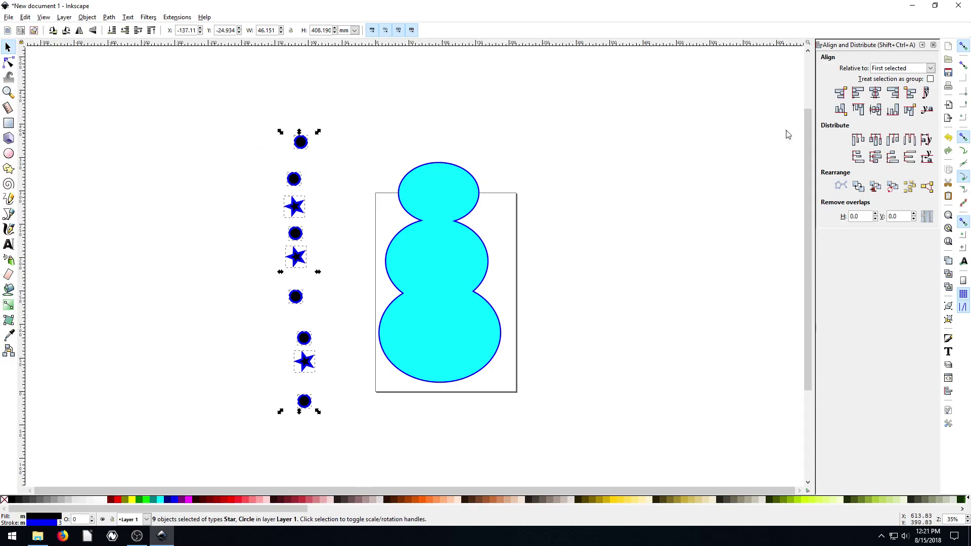
pyautogui.click(876, 94)
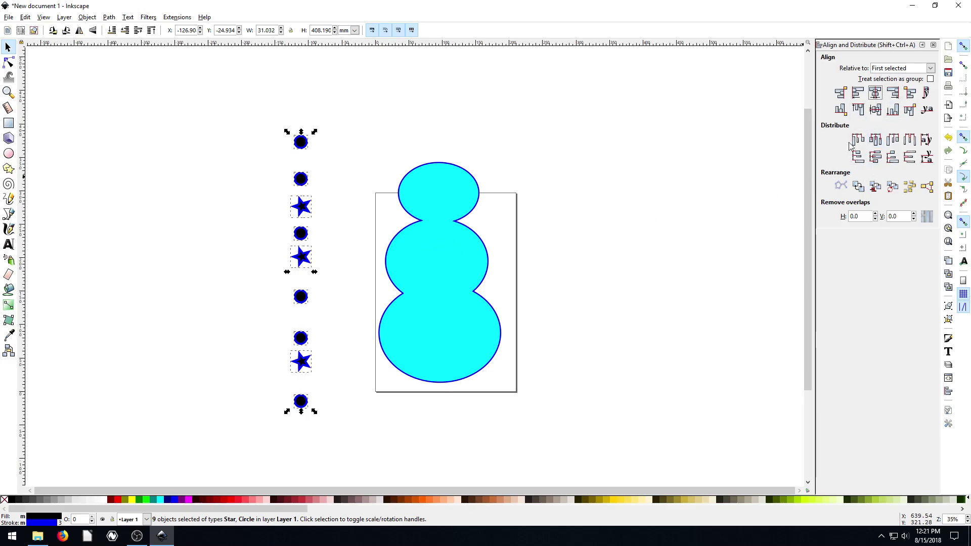
# Distribute the nine column objects with equal vertical gaps and equidistant centres, reselecting between attempts
pyautogui.click(875, 158)
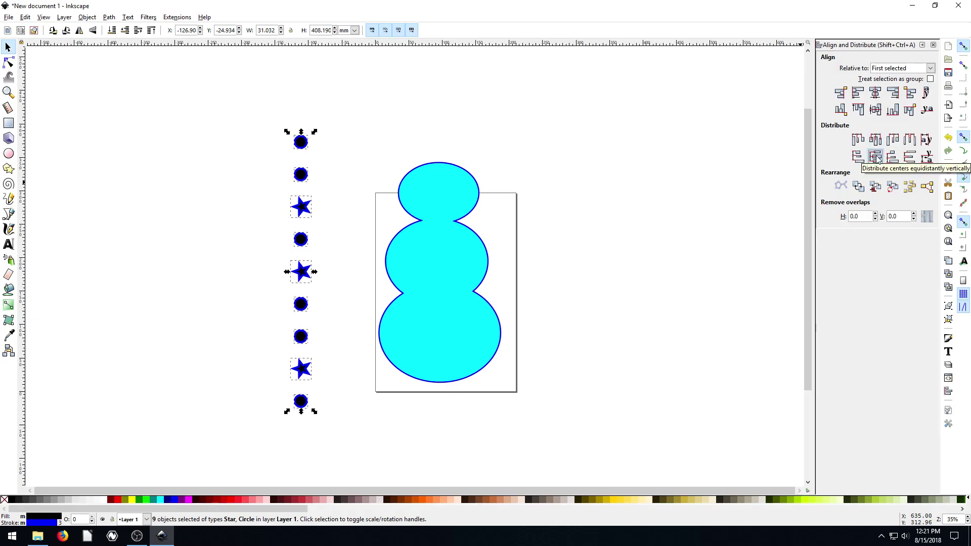
pyautogui.click(251, 160)
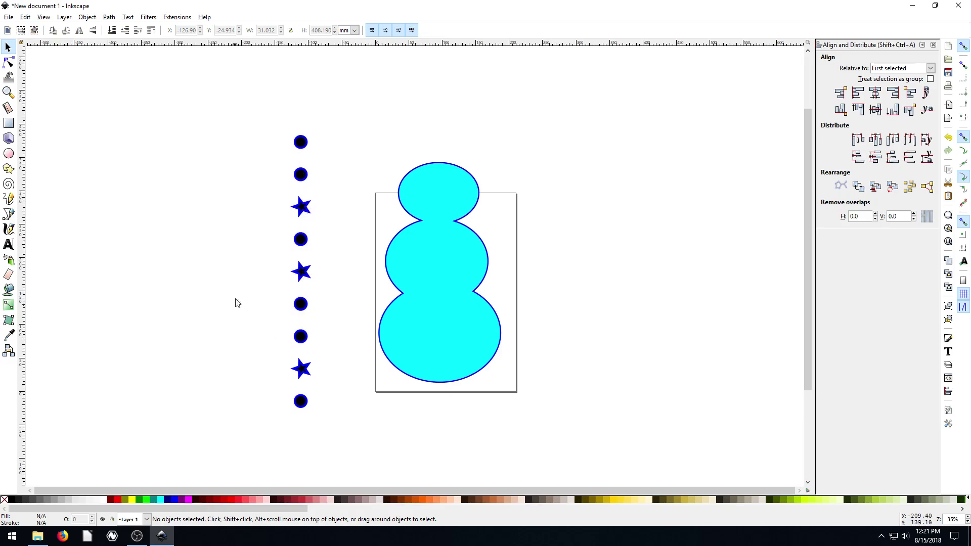
pyautogui.moveTo(265, 105); pyautogui.dragTo(349, 424)
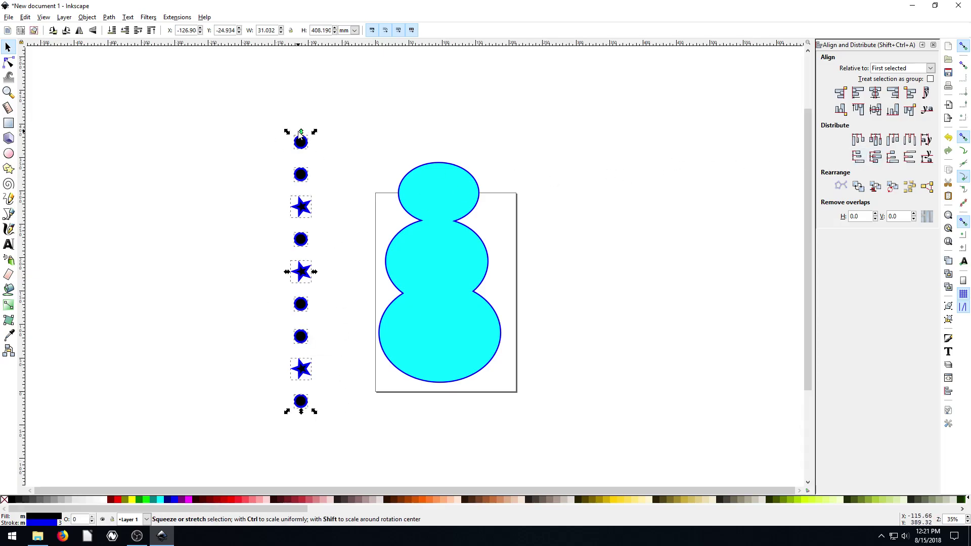
pyautogui.click(858, 158)
pyautogui.click(224, 258)
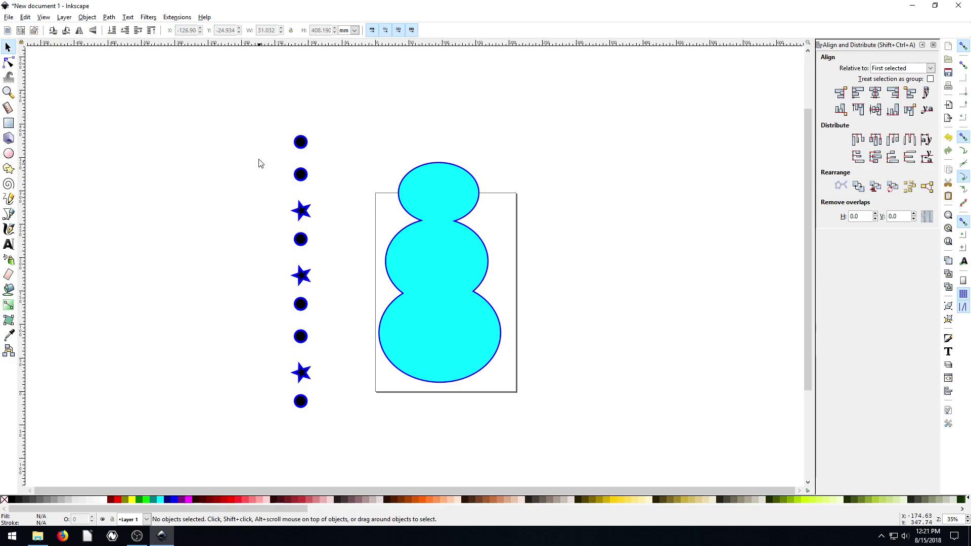
pyautogui.moveTo(257, 119); pyautogui.dragTo(365, 456)
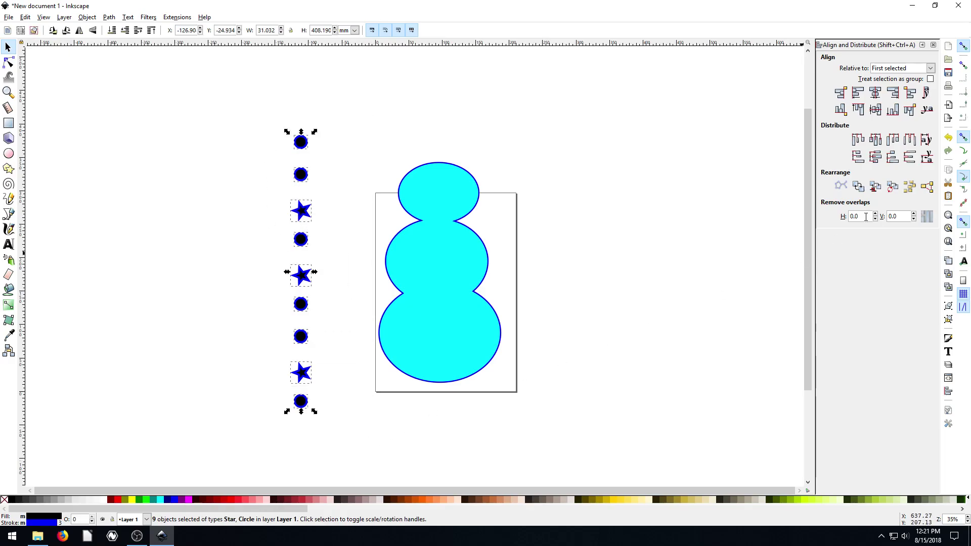
pyautogui.click(877, 158)
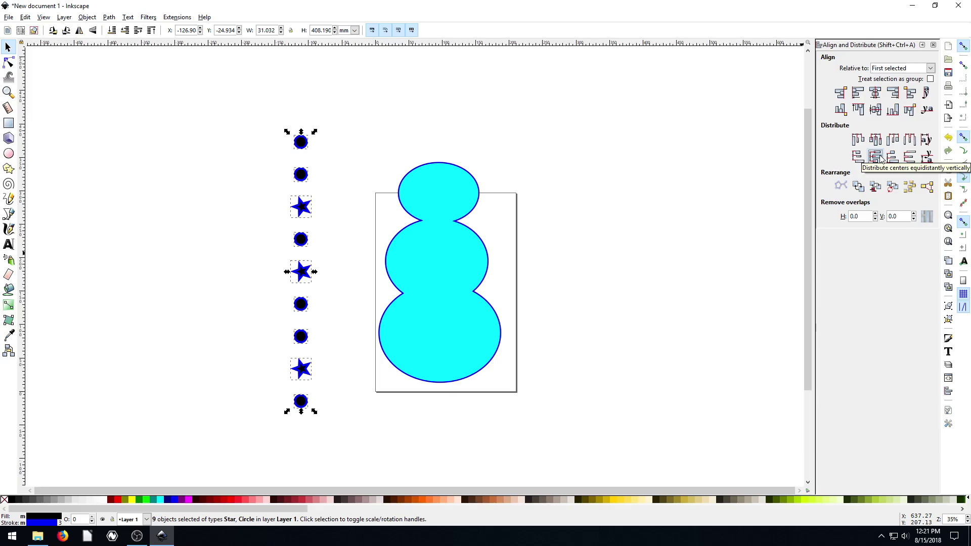
pyautogui.click(910, 158)
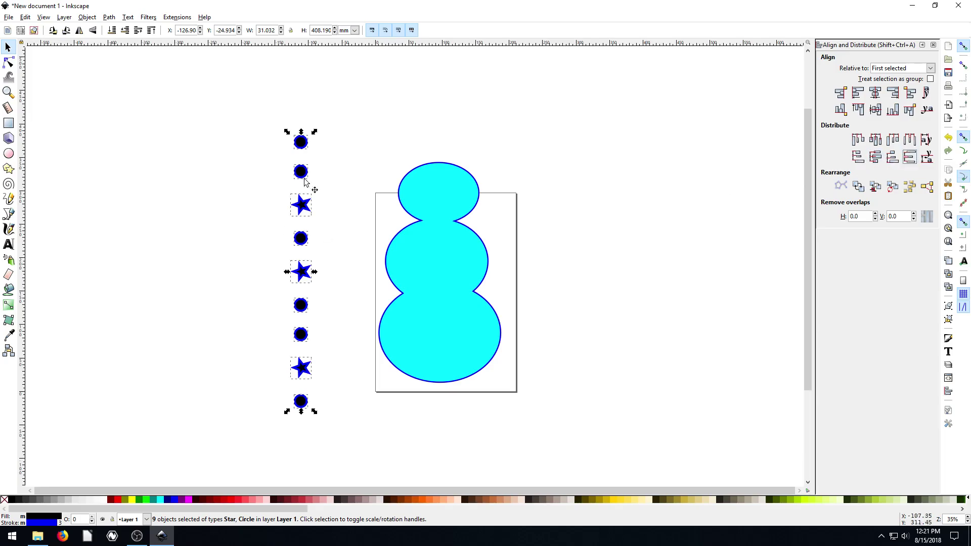
pyautogui.click(274, 191)
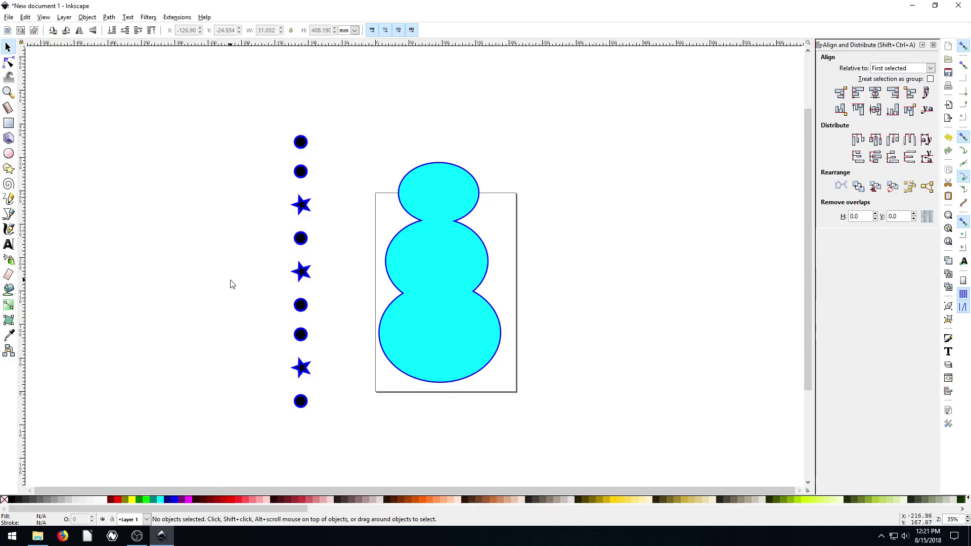
pyautogui.moveTo(248, 108); pyautogui.dragTo(324, 434)
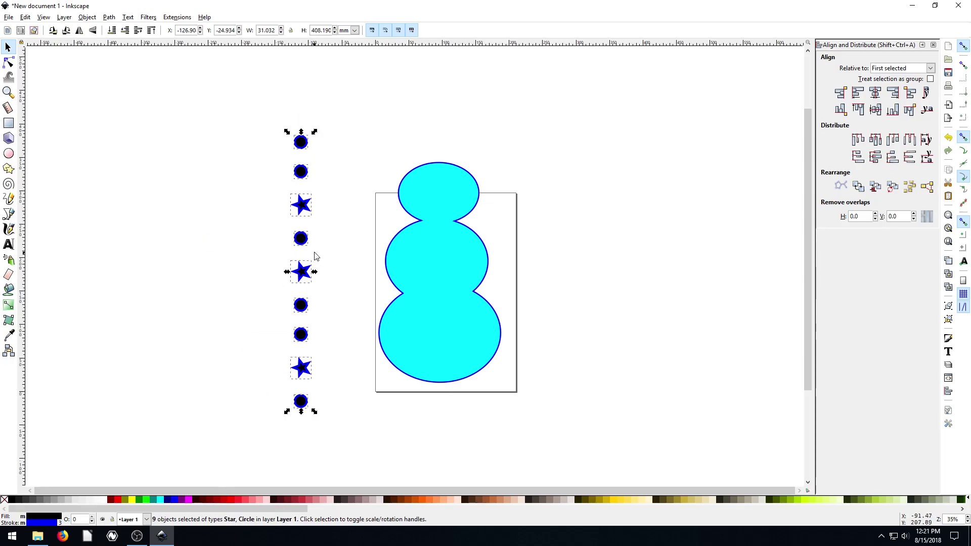
# Scale the nine-object column wider and shorter and drop it down the snowman's centre
pyautogui.moveTo(308, 207); pyautogui.dragTo(316, 193)
pyautogui.click(206, 207)
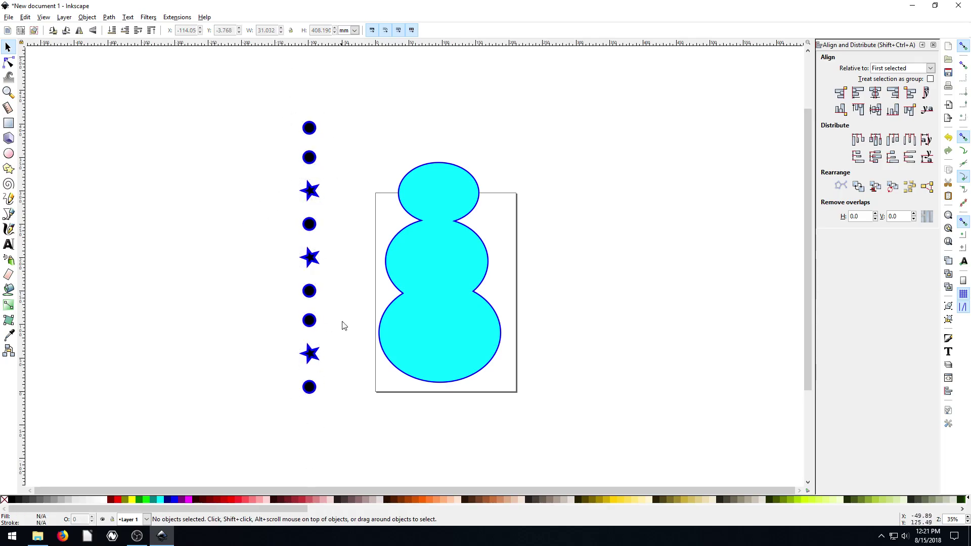
pyautogui.moveTo(272, 109); pyautogui.dragTo(369, 440)
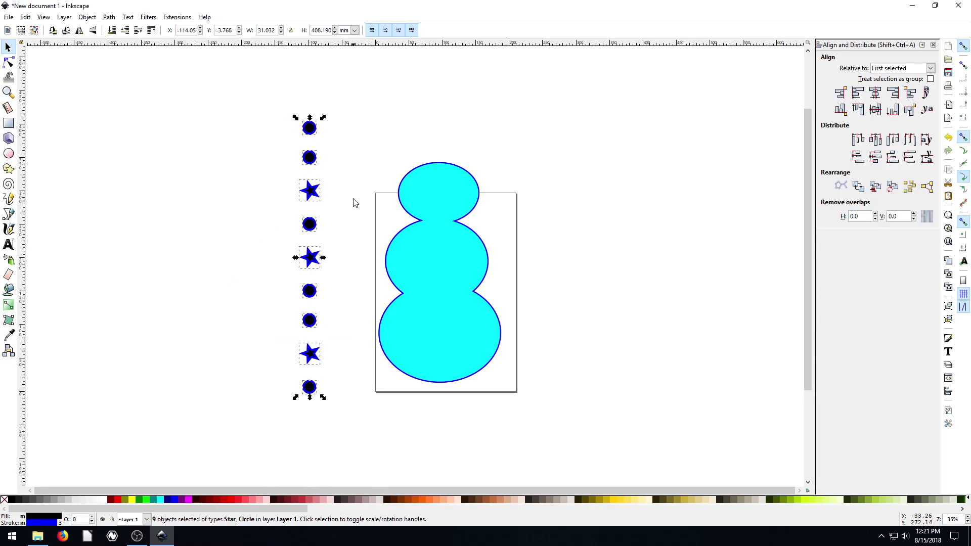
pyautogui.moveTo(323, 117); pyautogui.dragTo(442, 225)
pyautogui.click(245, 262)
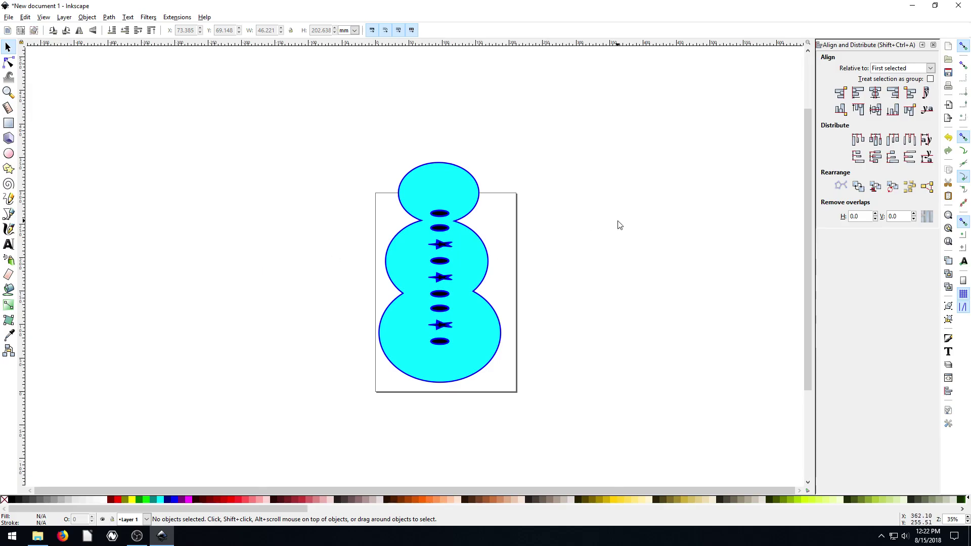
# Cycle the Align 'Relative to' option through Last selected and Page, settling on Selection Area
pyautogui.click(904, 68)
pyautogui.click(857, 67)
pyautogui.click(880, 69)
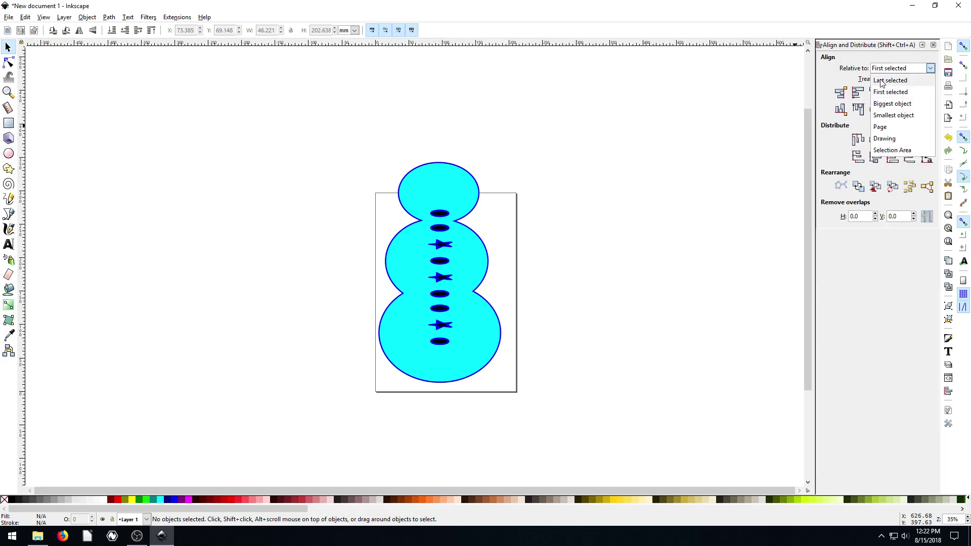
pyautogui.click(888, 81)
pyautogui.click(885, 68)
pyautogui.click(881, 127)
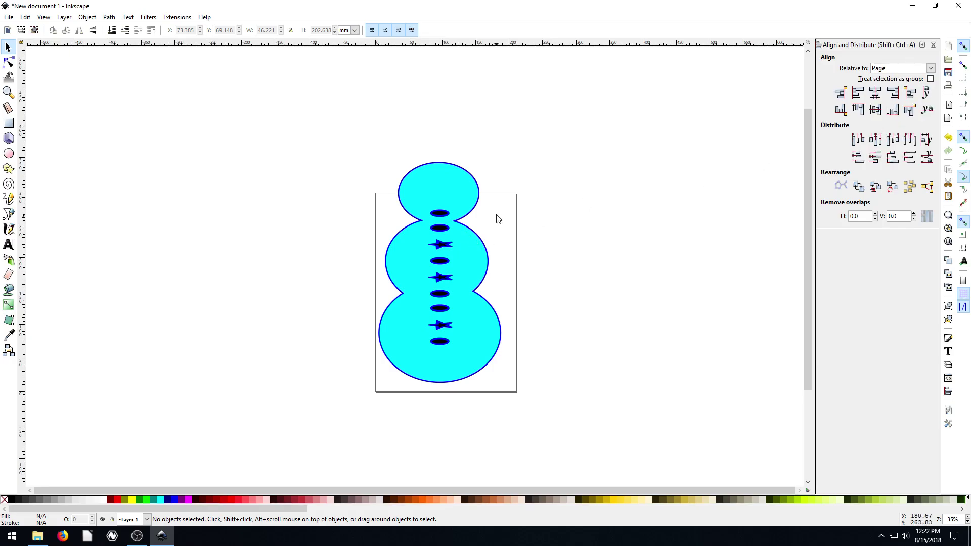
pyautogui.click(882, 69)
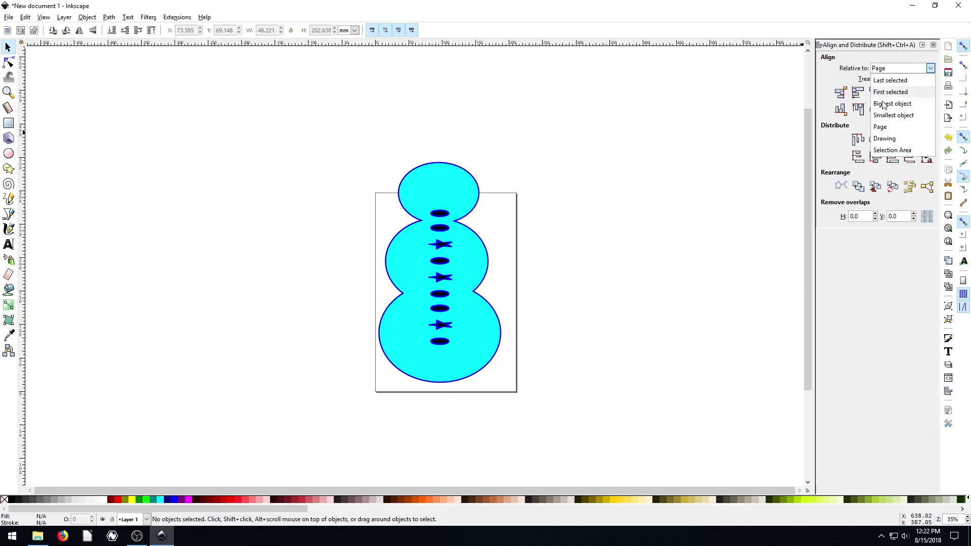
pyautogui.click(889, 151)
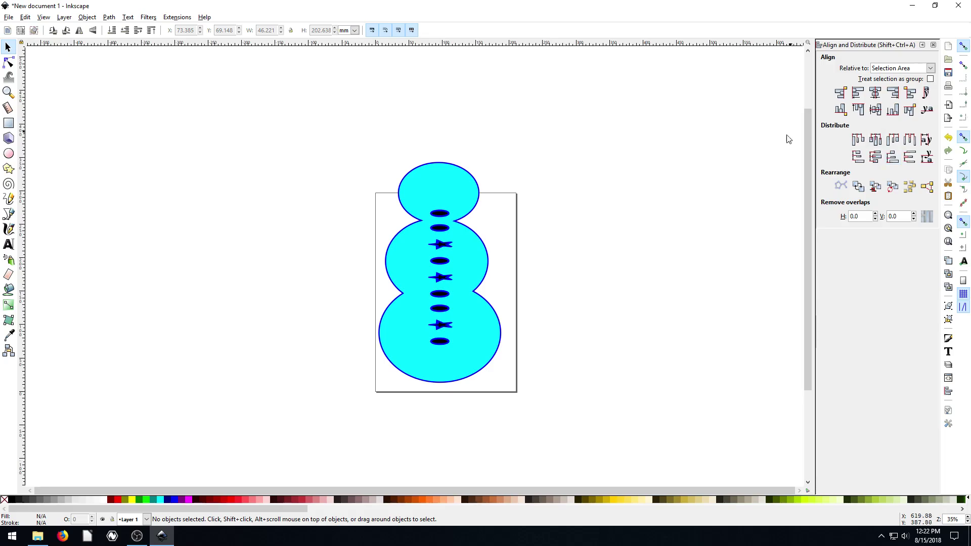
pyautogui.moveTo(327, 124); pyautogui.dragTo(572, 424)
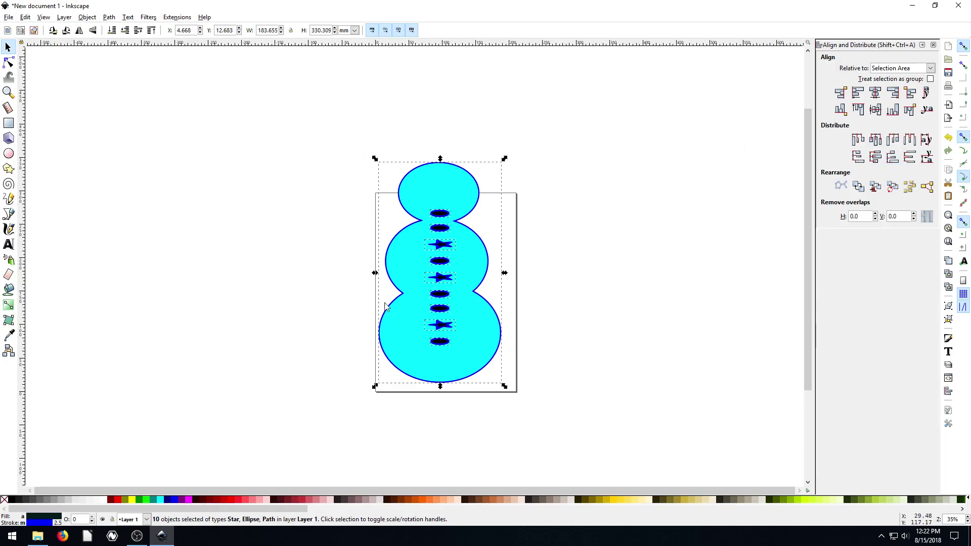
pyautogui.click(578, 251)
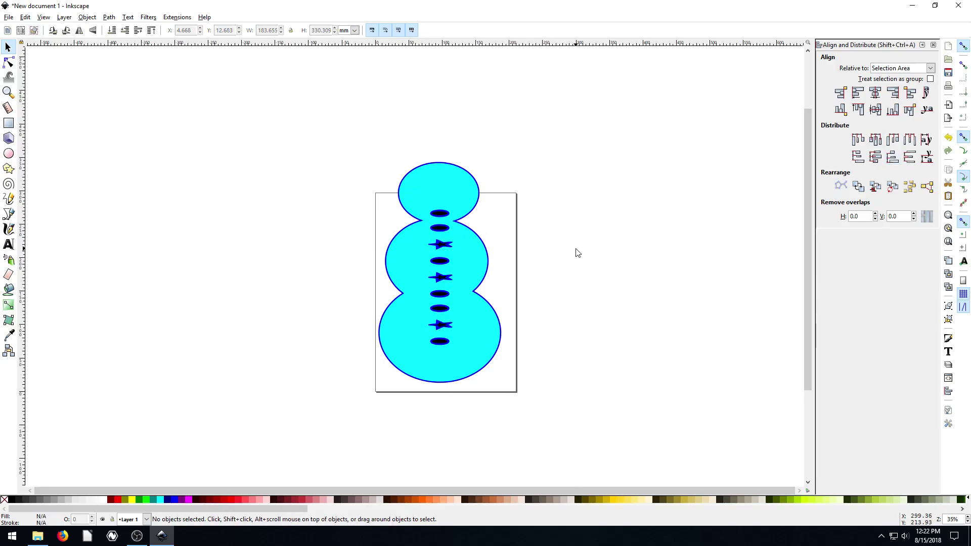
pyautogui.click(884, 69)
# Shift the top button left and drag the cyan snowman body off the page to the right
pyautogui.click(561, 198)
pyautogui.moveTo(461, 245)
pyautogui.mouseDown()
pyautogui.moveTo(399, 175)
pyautogui.moveTo(414, 171)
pyautogui.moveTo(455, 234)
pyautogui.mouseUp()
pyautogui.click(248, 241)
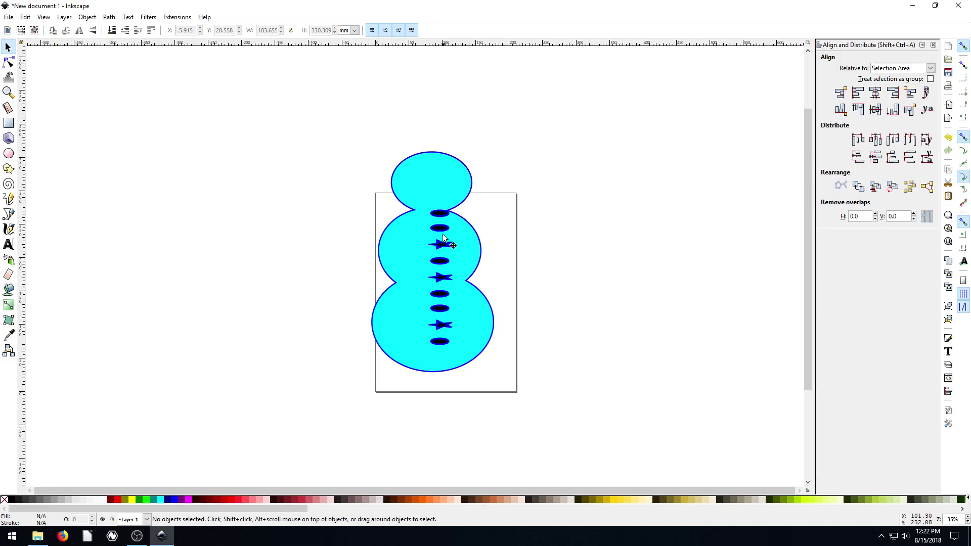
pyautogui.click(440, 212)
pyautogui.moveTo(440, 213); pyautogui.dragTo(398, 213)
pyautogui.click(253, 286)
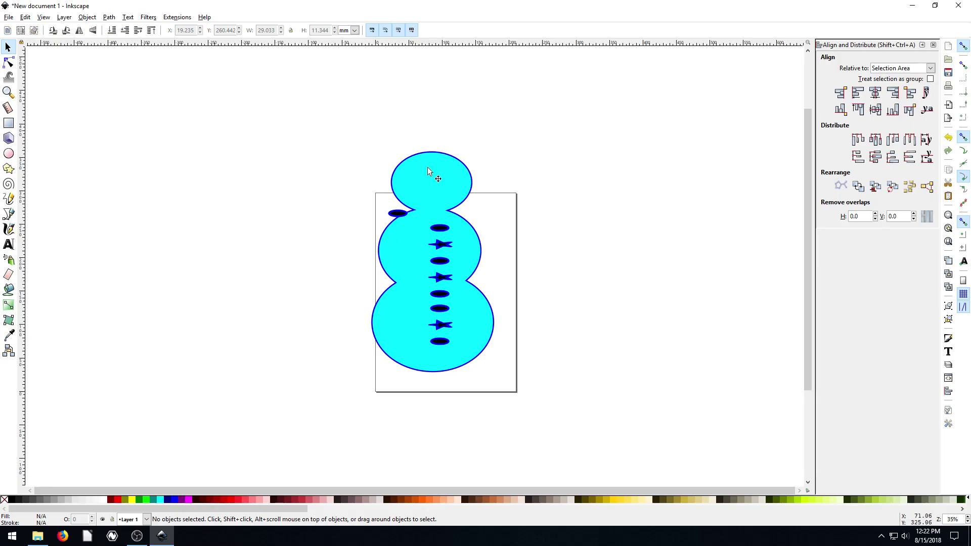
pyautogui.moveTo(433, 165); pyautogui.dragTo(609, 175)
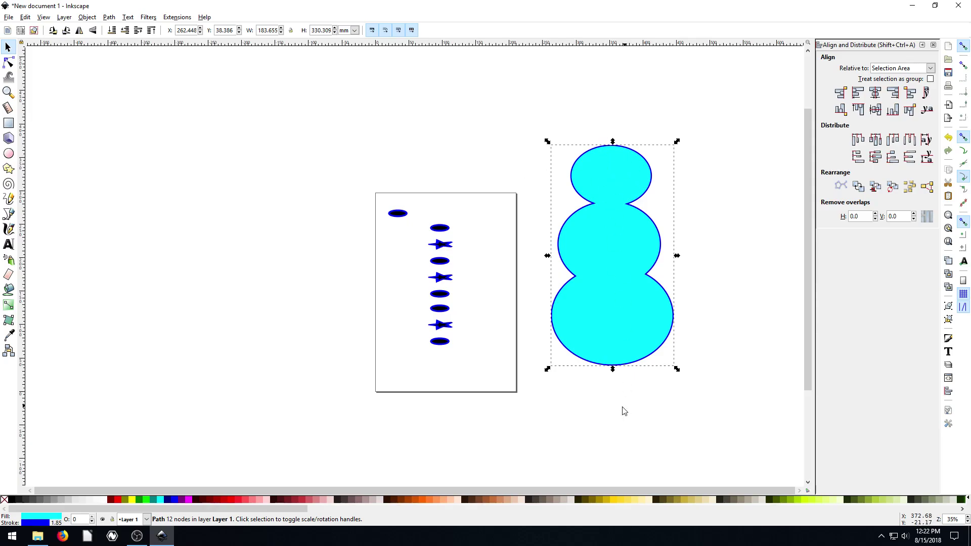
pyautogui.click(578, 429)
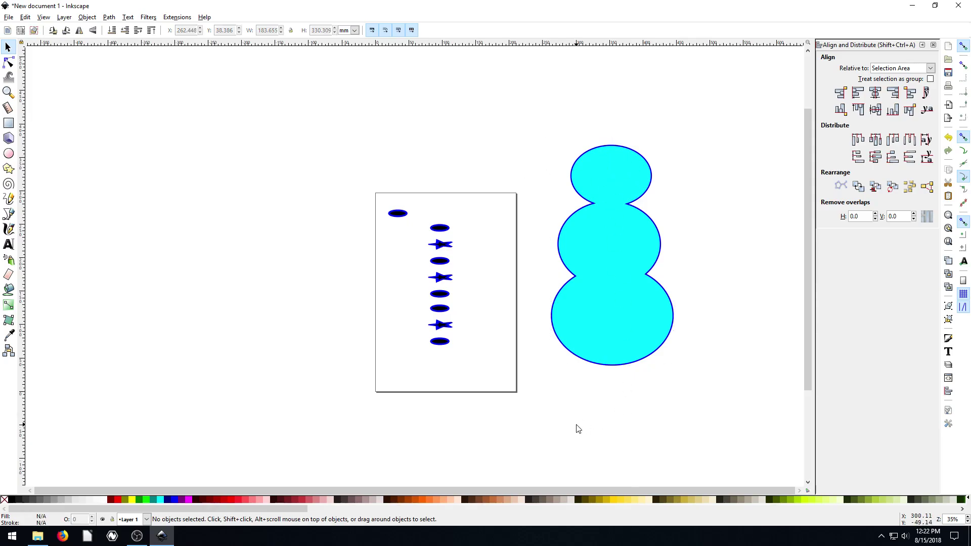